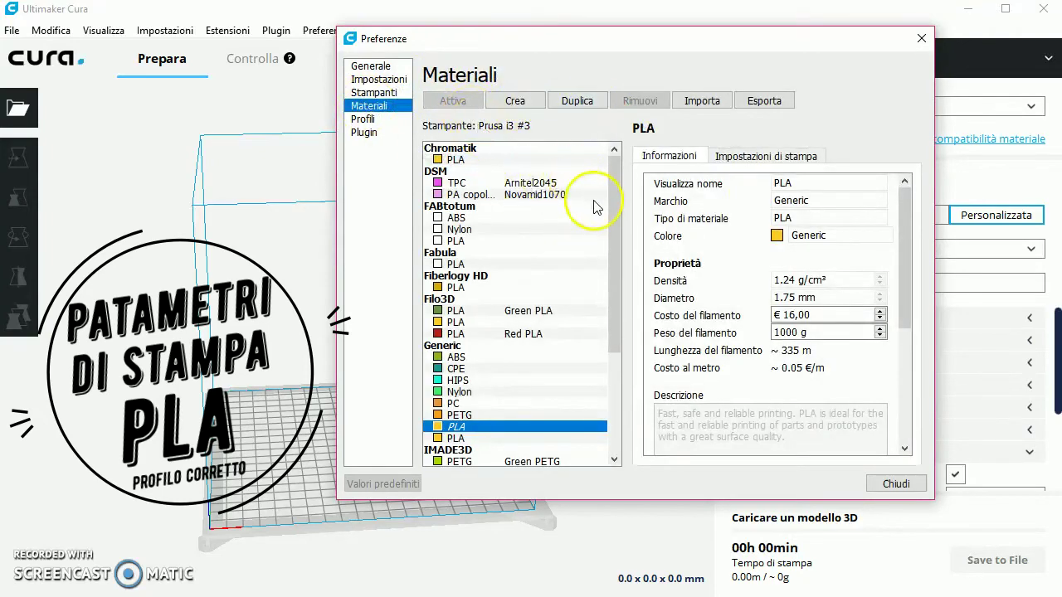
# Browse the material list, examining entries from Chromatik, DSM, FABtotum, the custom group and Generic ABS.
pyautogui.moveTo(618, 220)
pyautogui.mouseDown()
pyautogui.moveTo(615, 311)
pyautogui.moveTo(605, 218)
pyautogui.mouseUp()
pyautogui.click(452, 160)
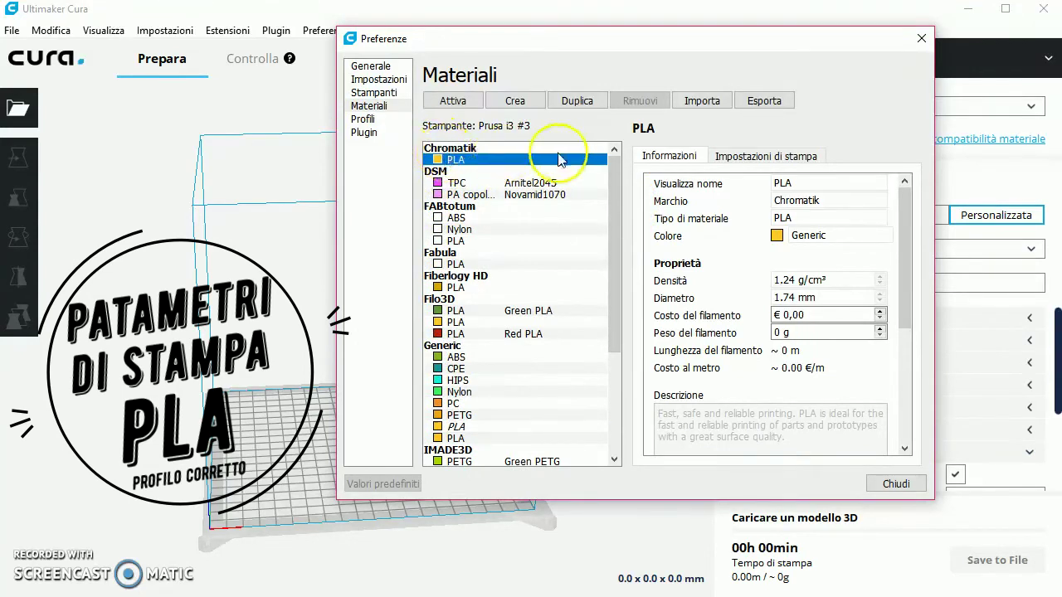
pyautogui.click(461, 183)
pyautogui.click(463, 195)
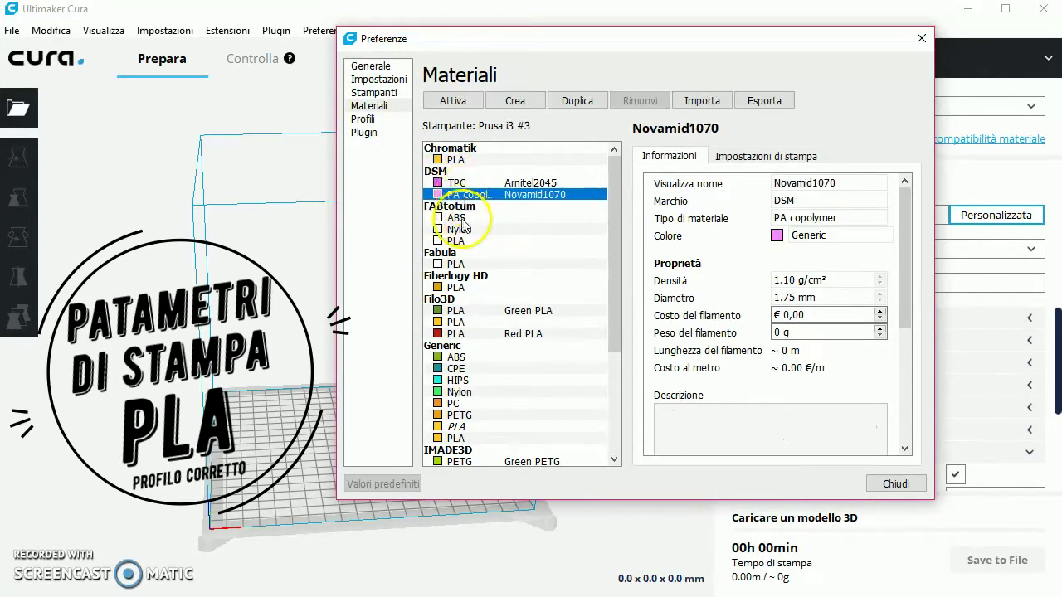
pyautogui.click(461, 219)
pyautogui.moveTo(616, 190); pyautogui.dragTo(615, 296)
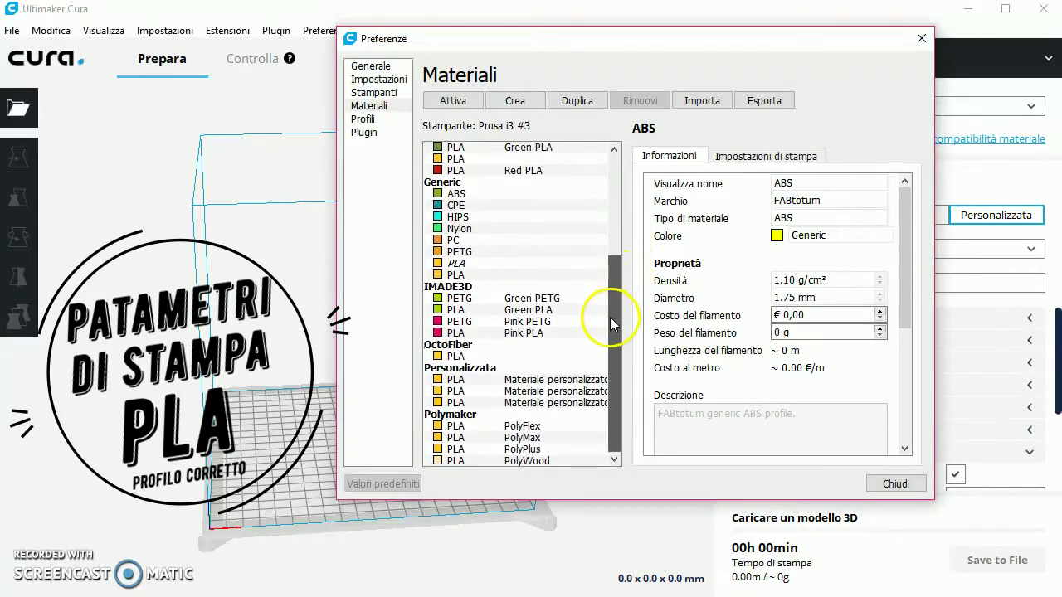
pyautogui.click(533, 382)
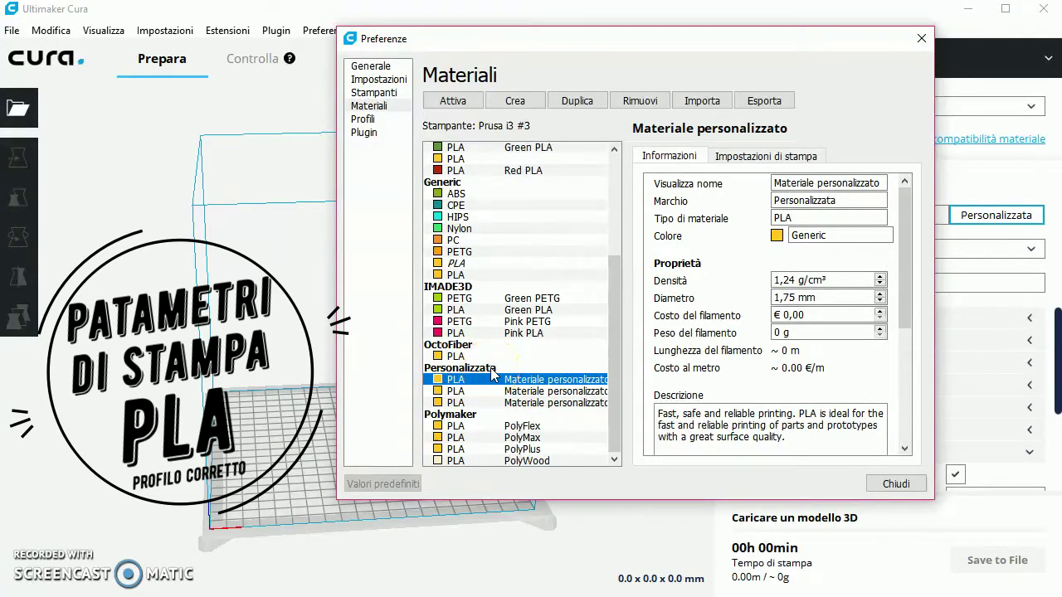
pyautogui.click(456, 194)
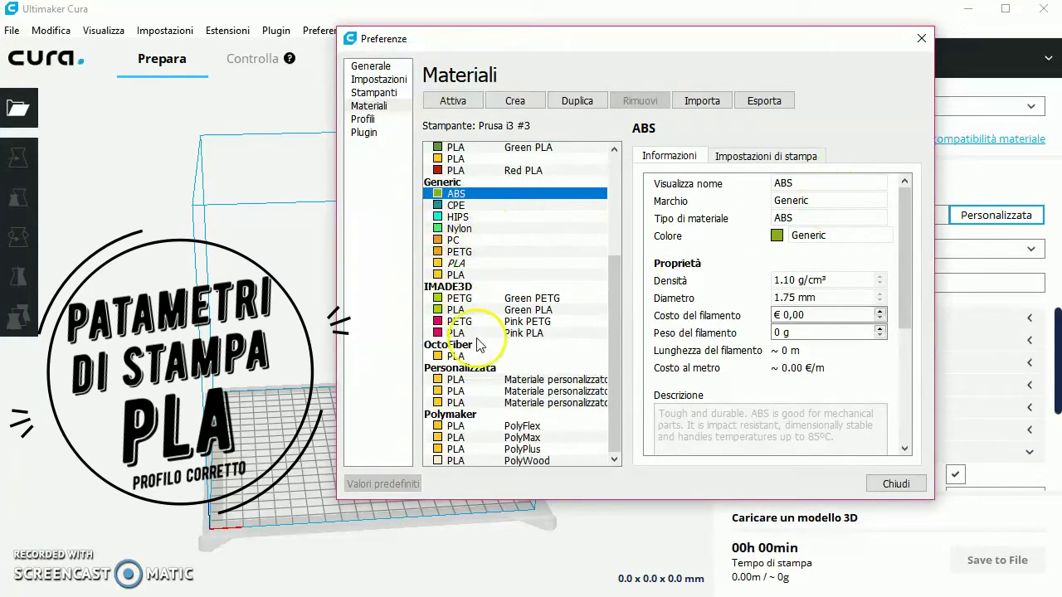
# Rename the first custom PLA material to PLA BASIC.
pyautogui.click(465, 380)
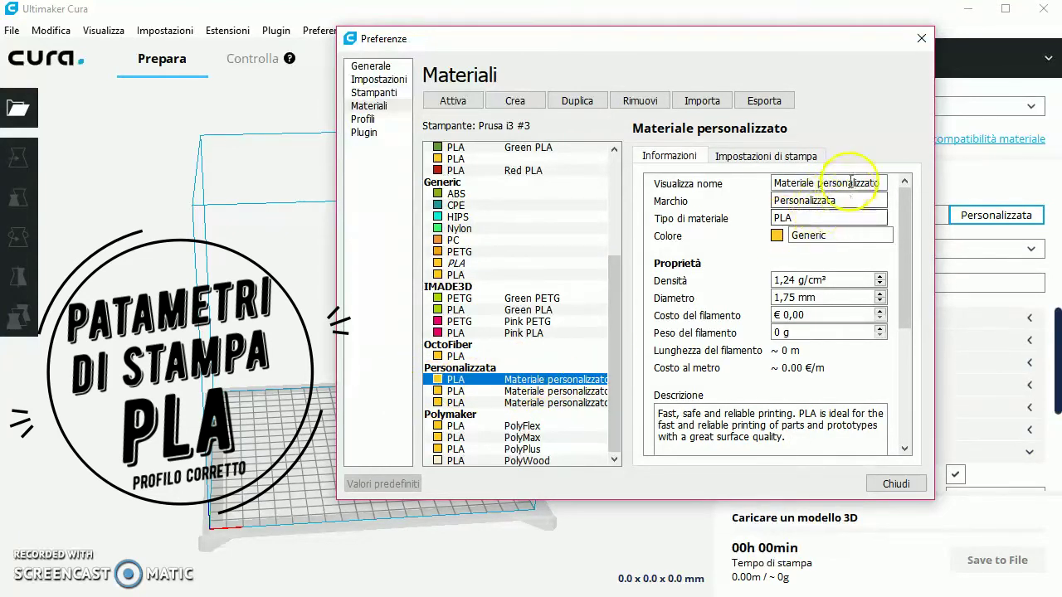
pyautogui.moveTo(847, 185); pyautogui.dragTo(769, 189)
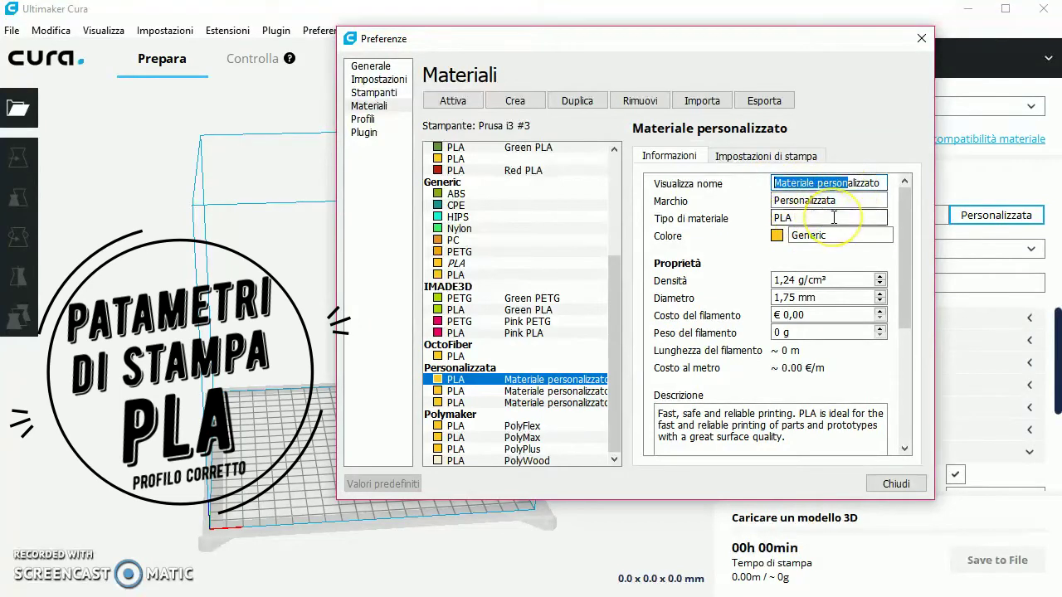
pyautogui.click(817, 184)
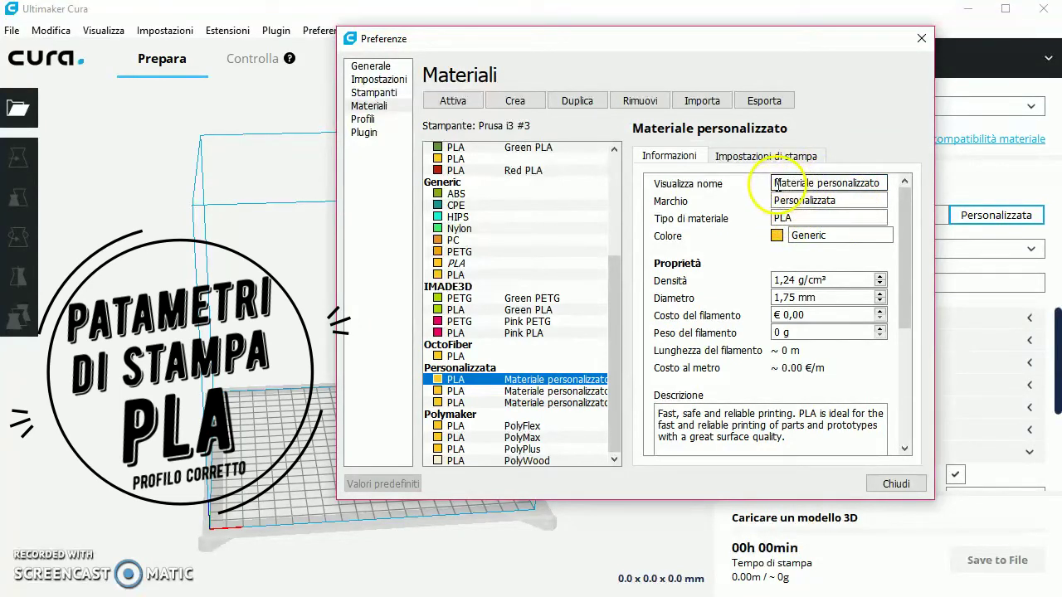
pyautogui.moveTo(773, 183); pyautogui.dragTo(909, 187)
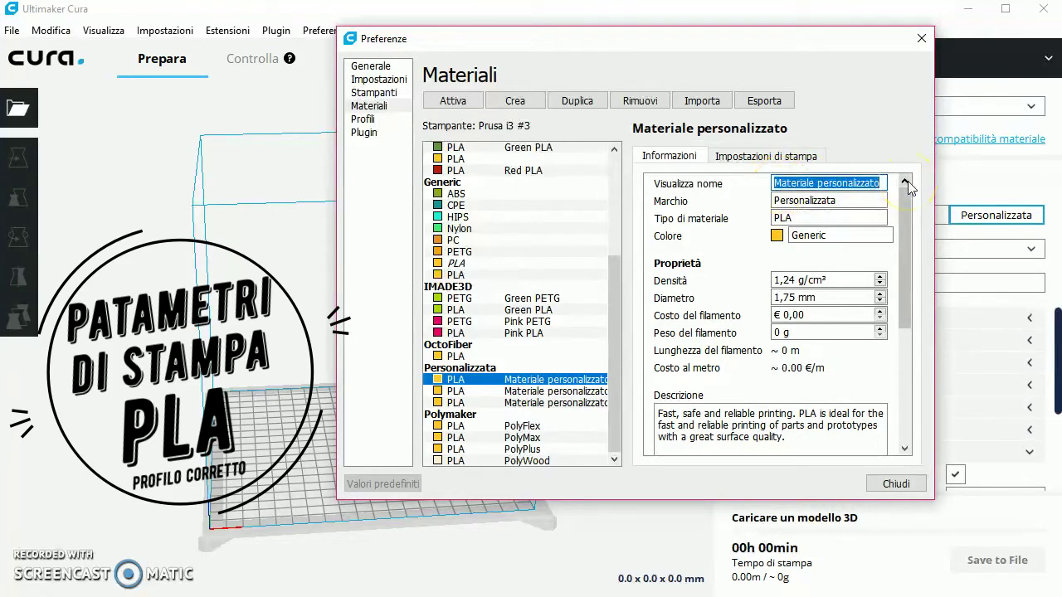
pyautogui.write('PLA BASIC')
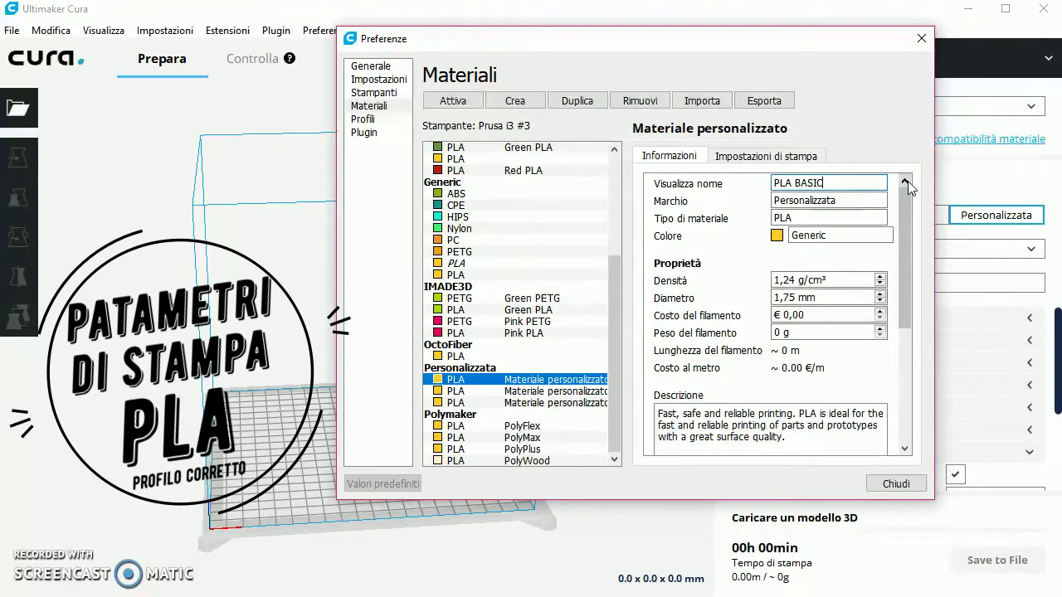
# Set the PLA BASIC material's brand to Filoalfa, leaving PLA as the material type.
pyautogui.press('Tab')
pyautogui.write('j')
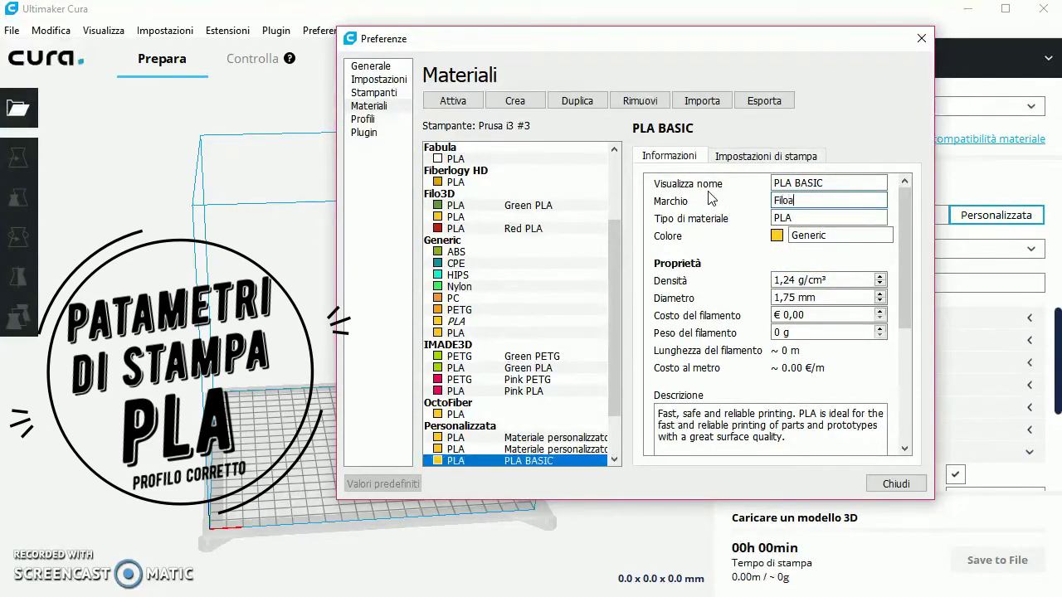
pyautogui.write('Filoalfa')
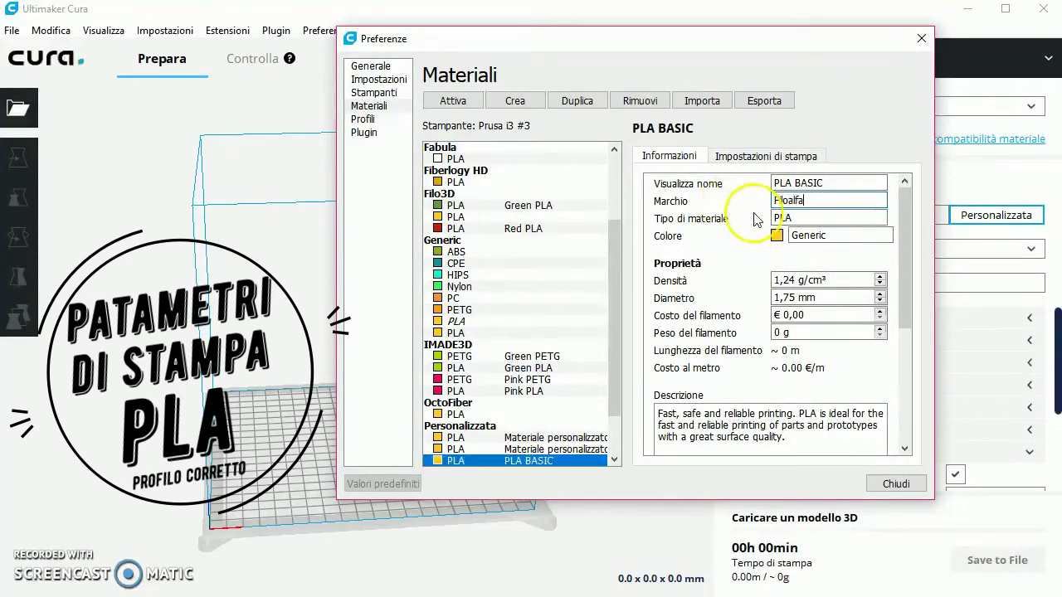
pyautogui.click(802, 218)
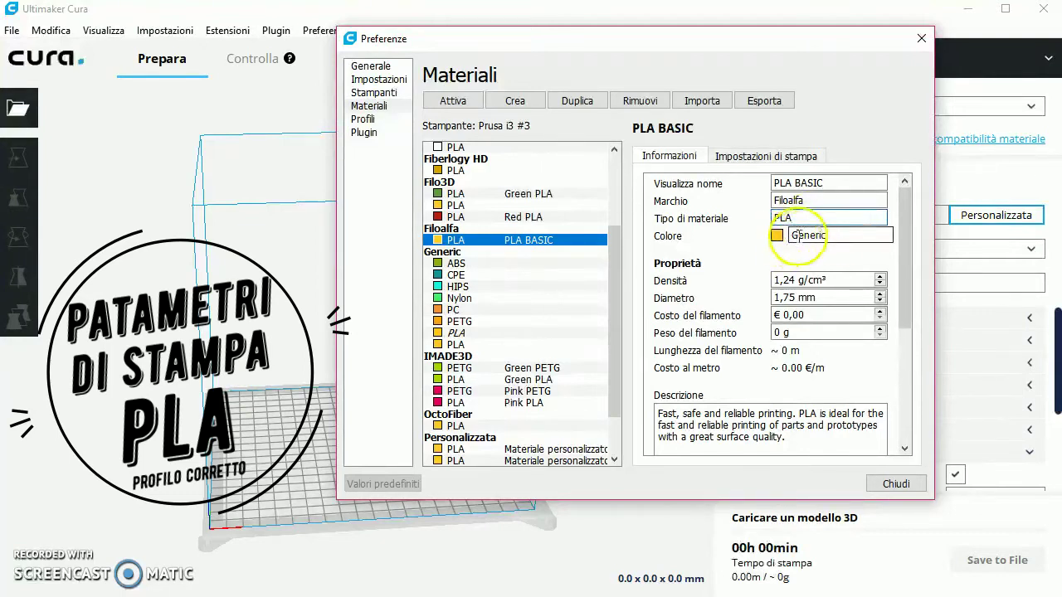
pyautogui.click(830, 184)
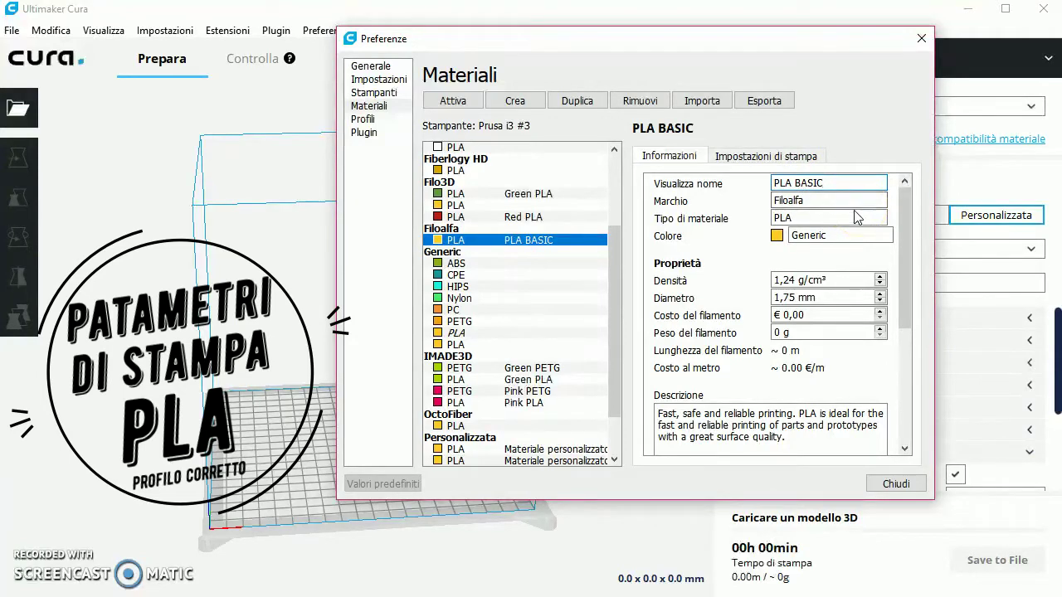
# Set the PLA BASIC material's colour to white and name the colour Bianco.
pyautogui.click(776, 236)
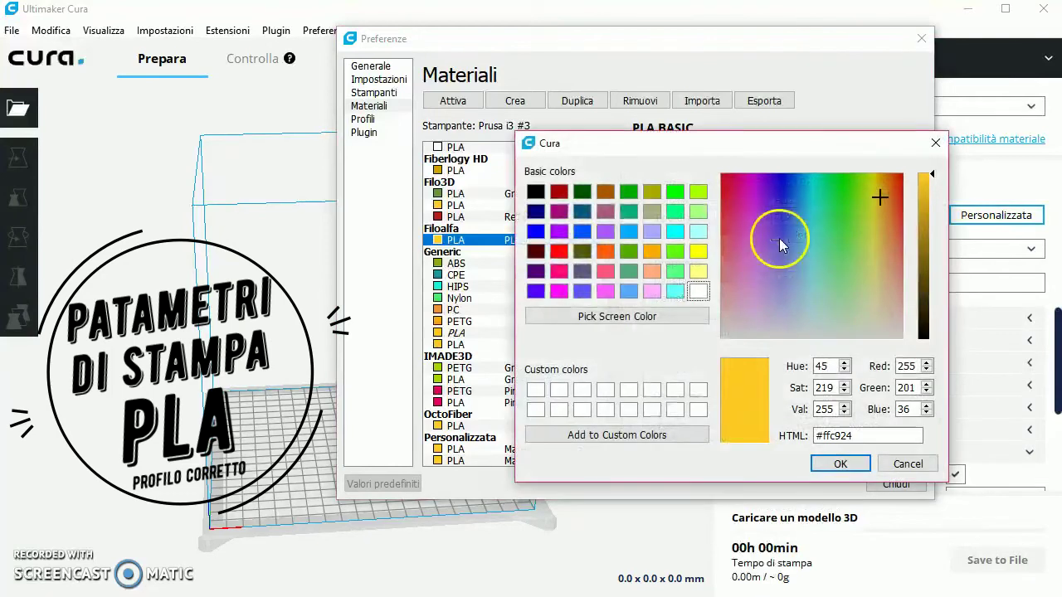
pyautogui.click(698, 291)
pyautogui.click(841, 464)
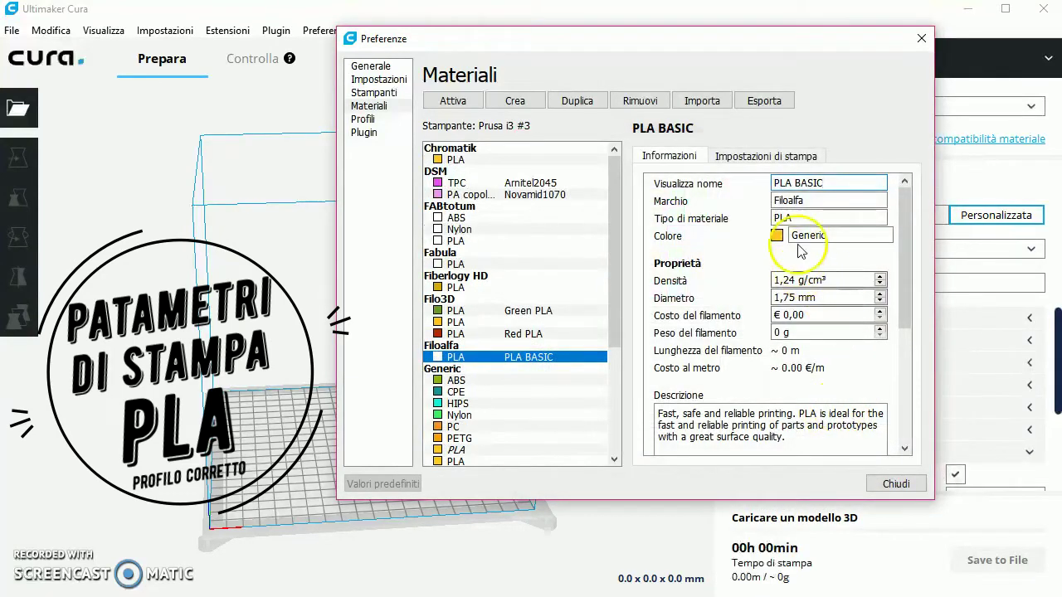
# Examine the density and diameter properties of the PLA BASIC filament.
pyautogui.doubleClick(859, 282)
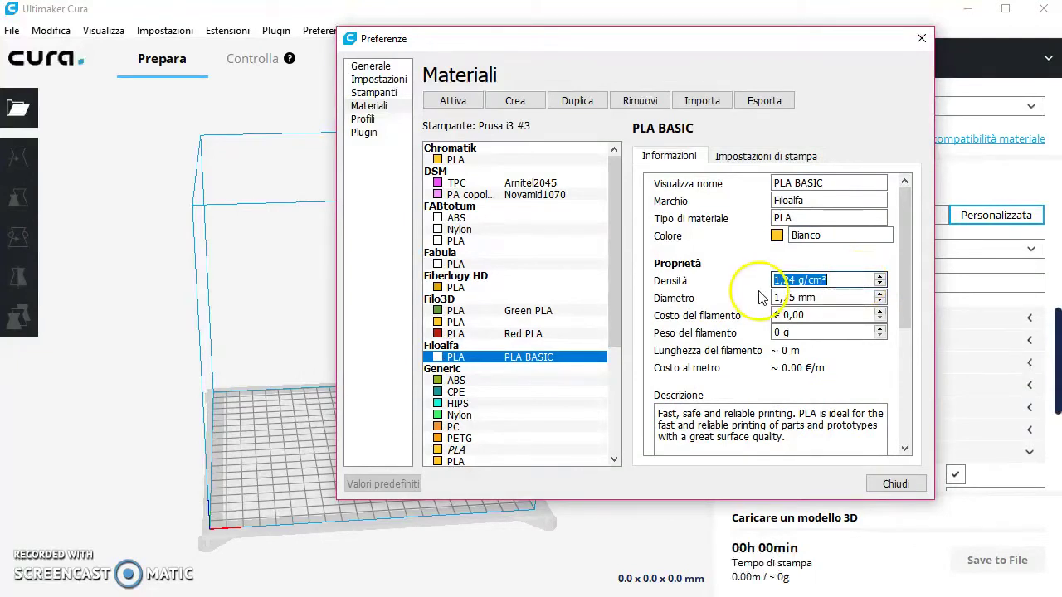
pyautogui.click(808, 315)
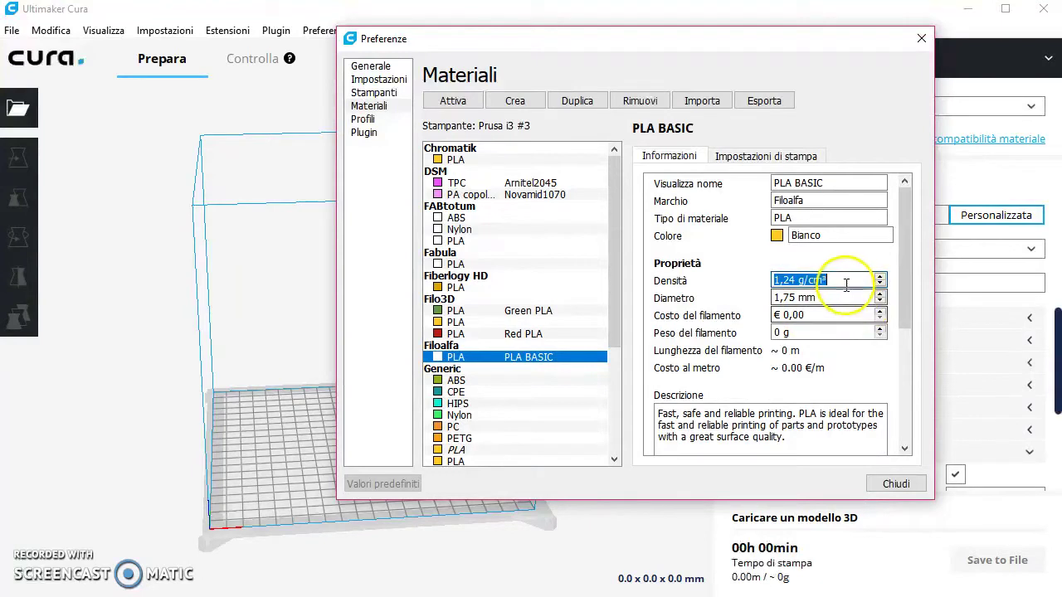
pyautogui.click(880, 302)
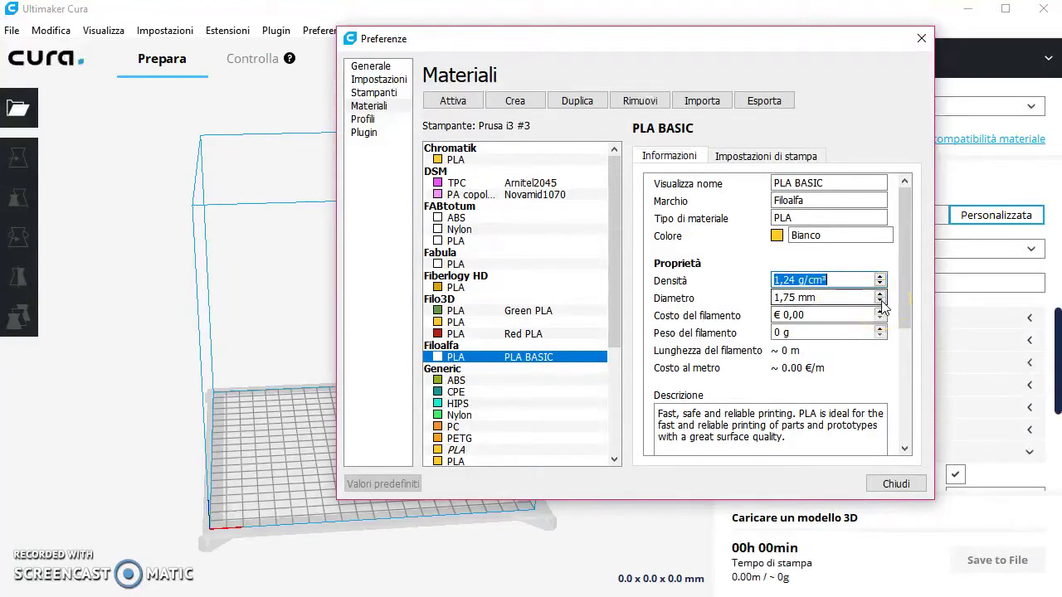
pyautogui.click(881, 303)
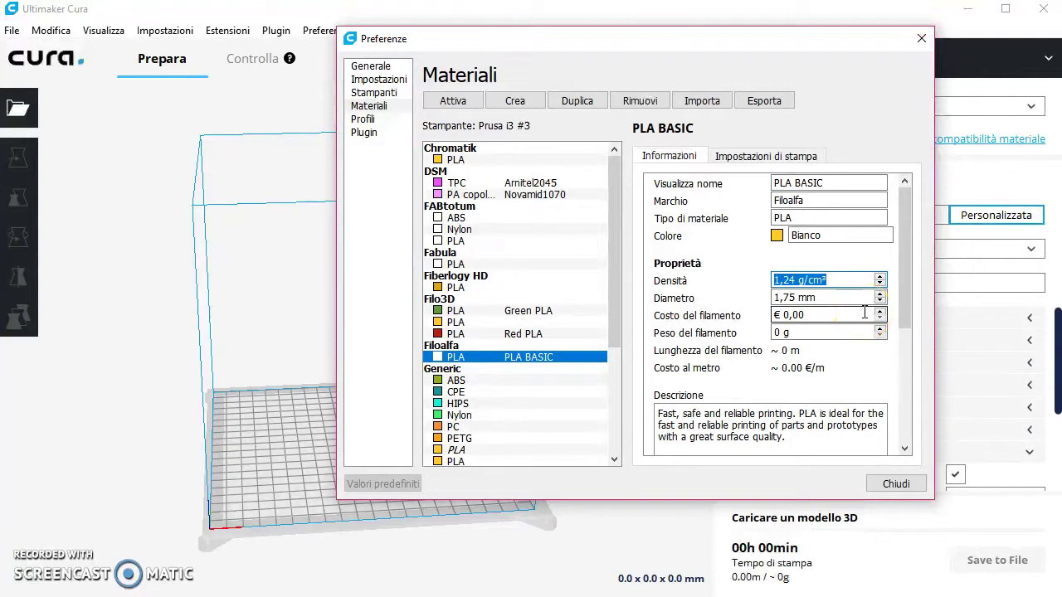
pyautogui.click(847, 312)
pyautogui.click(845, 296)
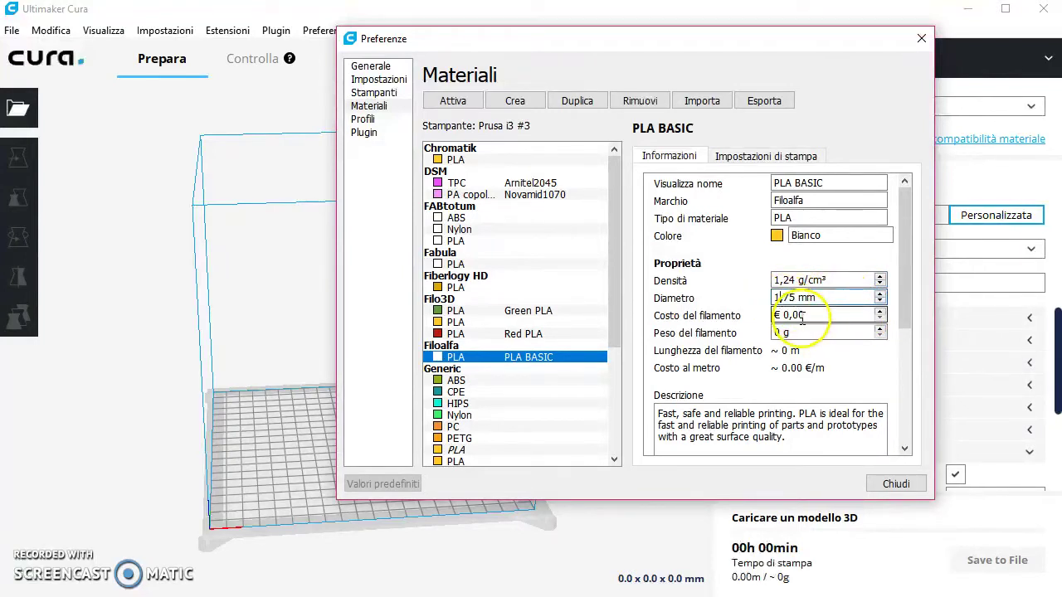
# Set the PLA BASIC filament's cost to € 15,57 and its weight to 700 g.
pyautogui.doubleClick(817, 315)
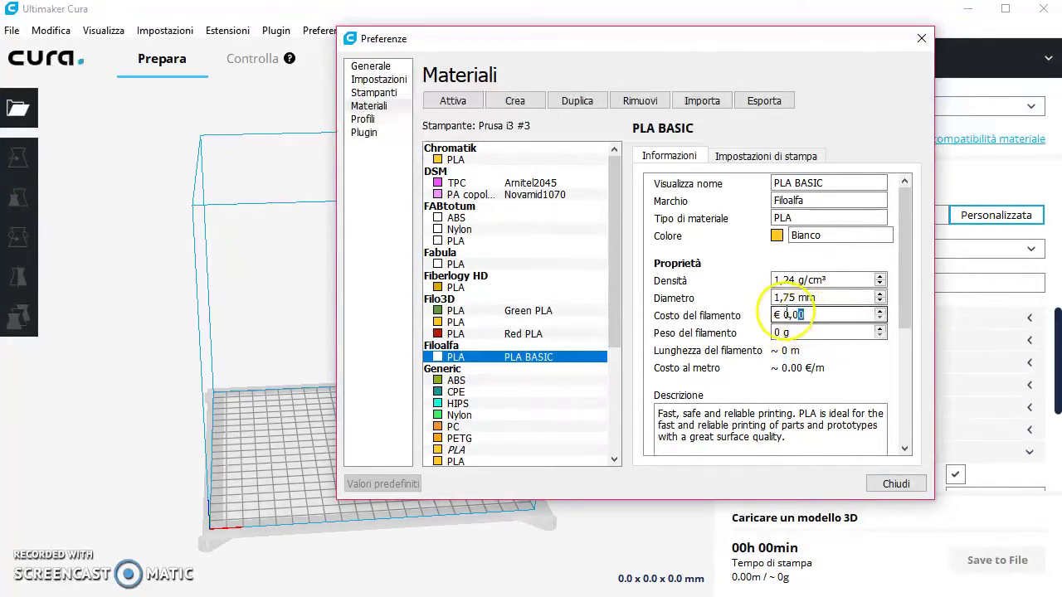
pyautogui.write('15,57')
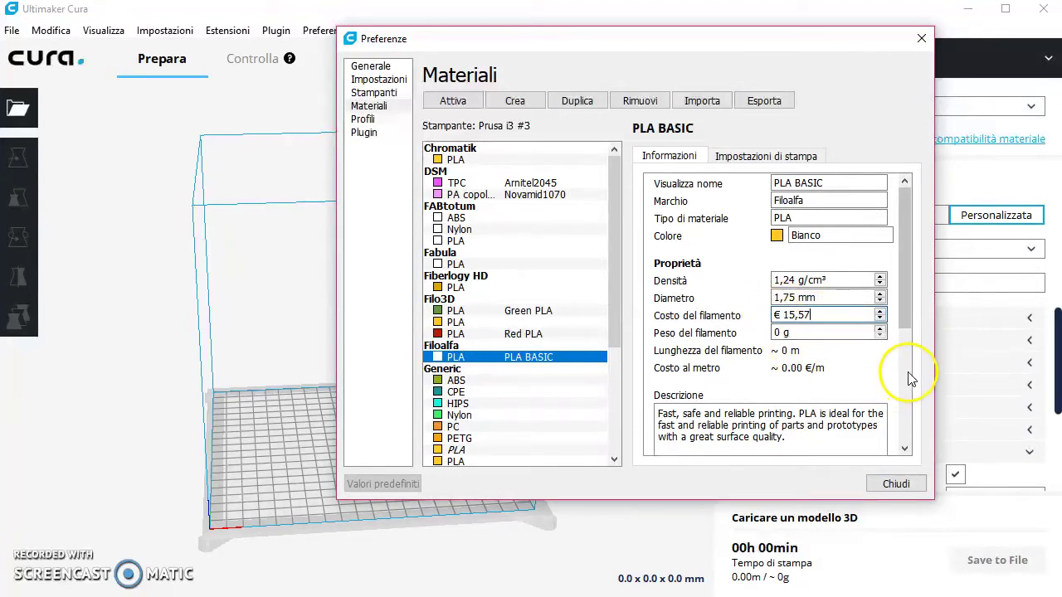
pyautogui.click(775, 334)
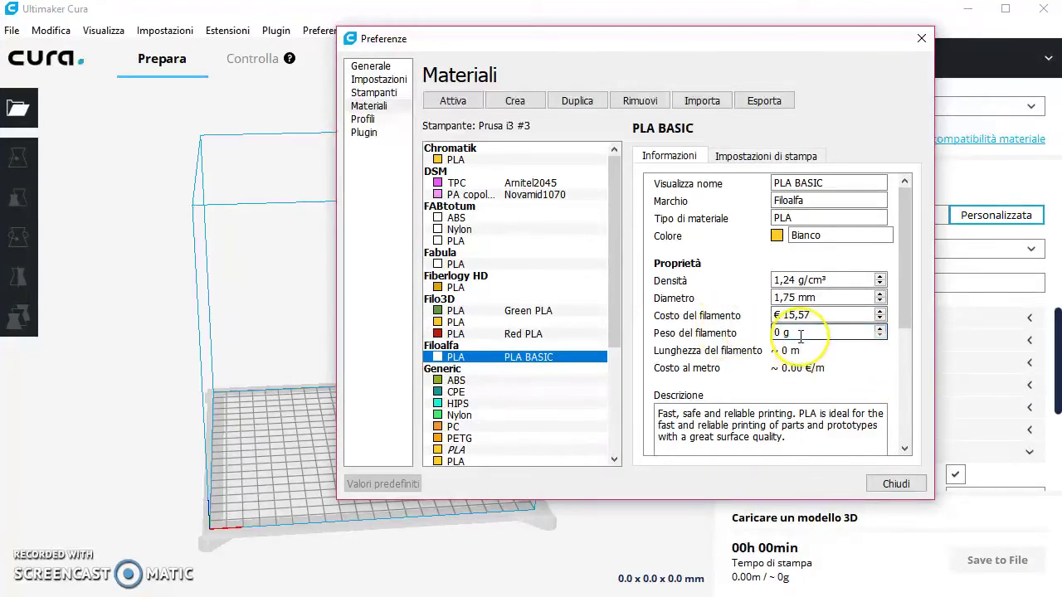
pyautogui.moveTo(801, 333); pyautogui.dragTo(768, 335)
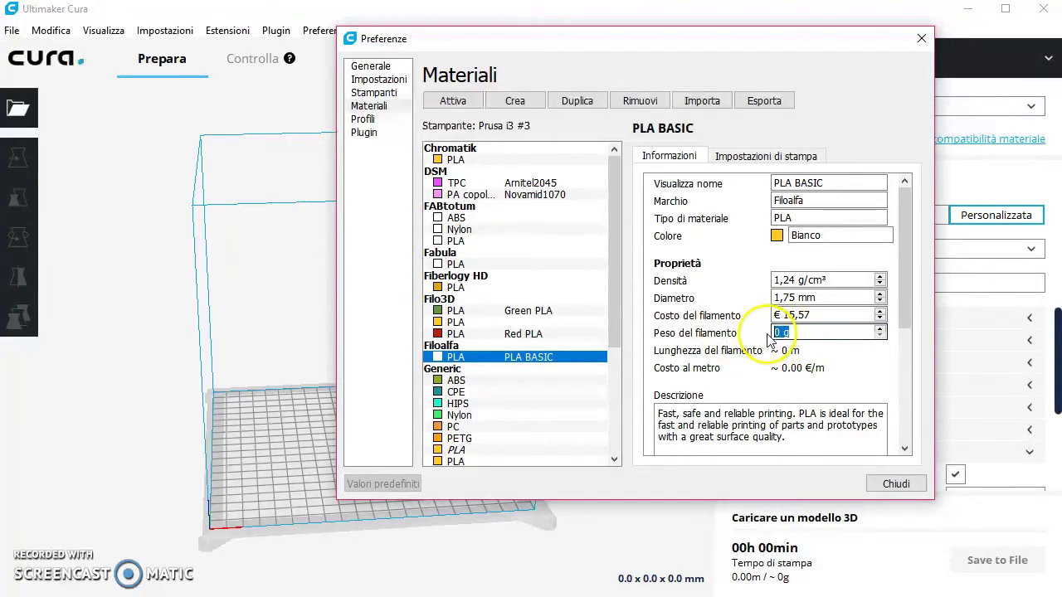
pyautogui.write('700')
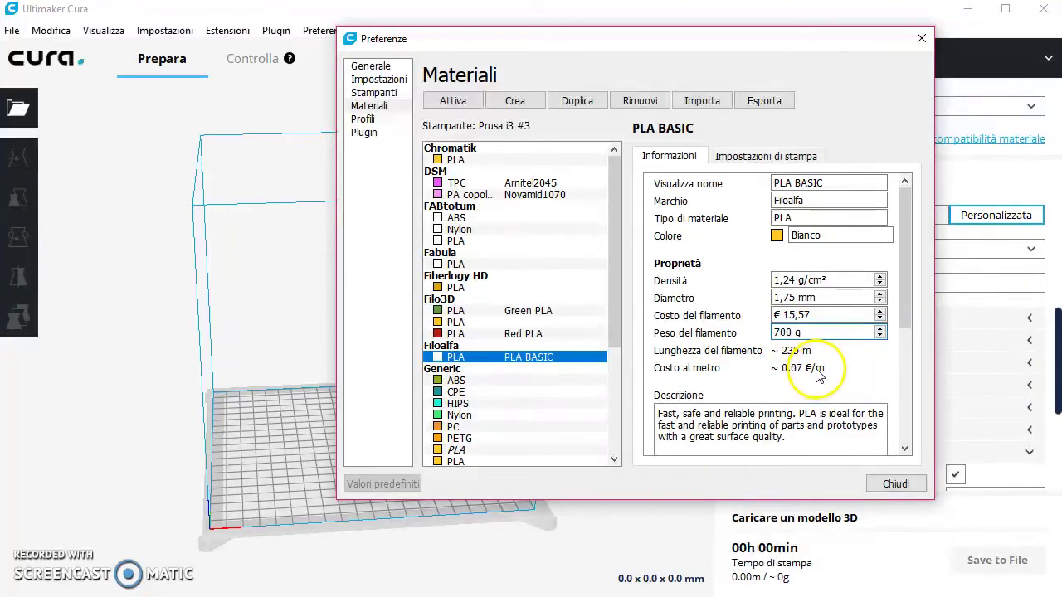
pyautogui.doubleClick(797, 315)
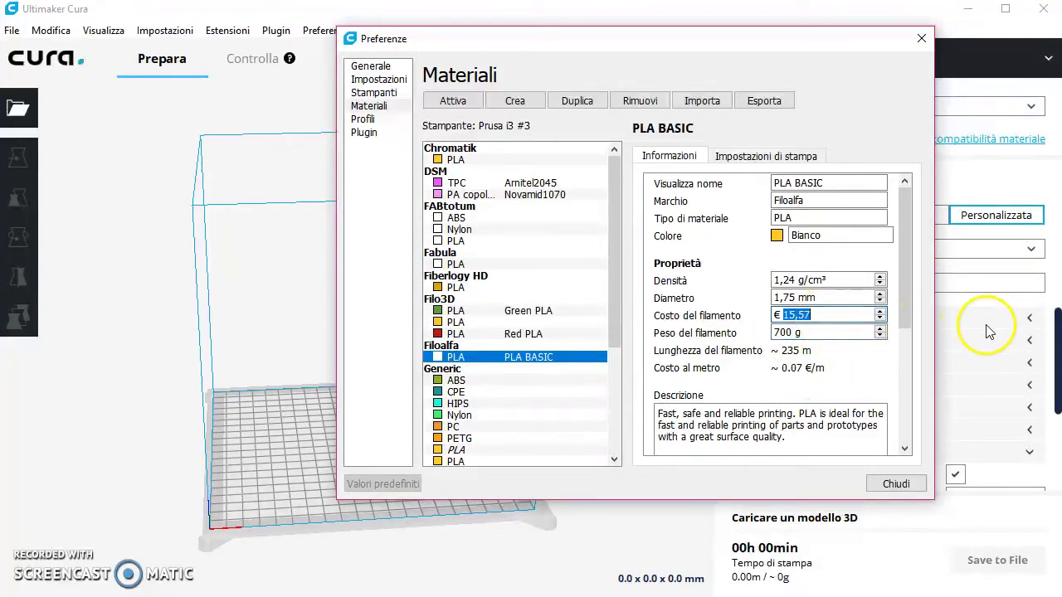
pyautogui.doubleClick(841, 331)
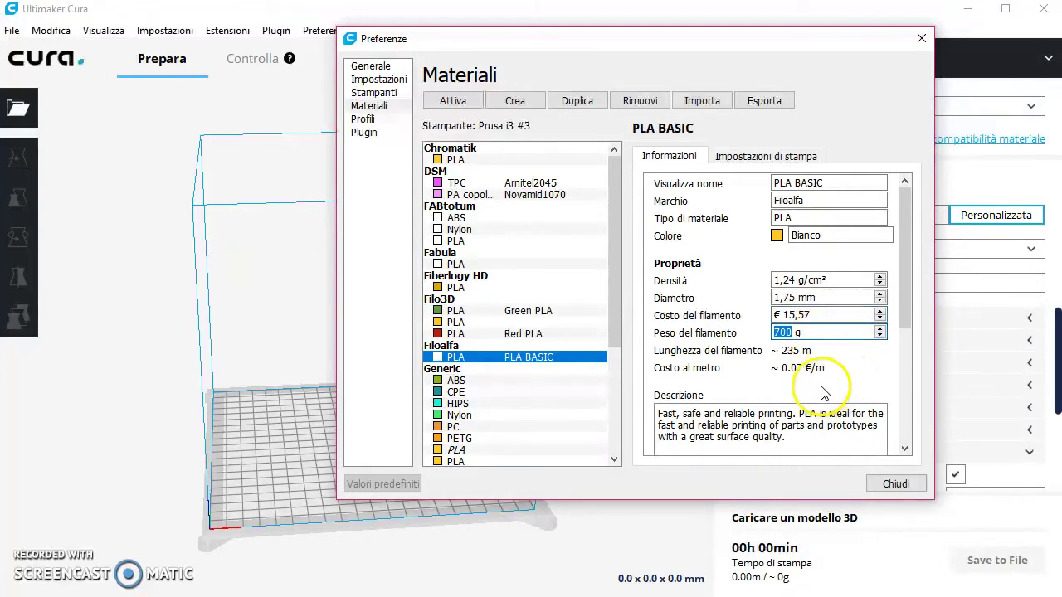
# Replace the material's description with "PLA norlame, con cartteristiche termiche e meccaniche base.".
pyautogui.scroll(-2, 825, 398)
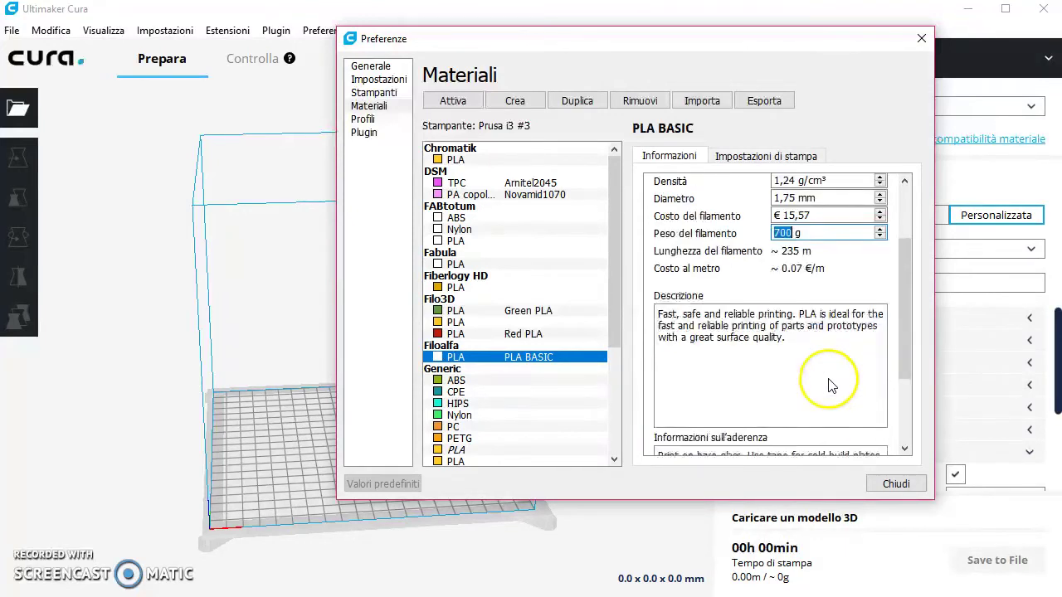
pyautogui.moveTo(784, 338); pyautogui.dragTo(522, 302)
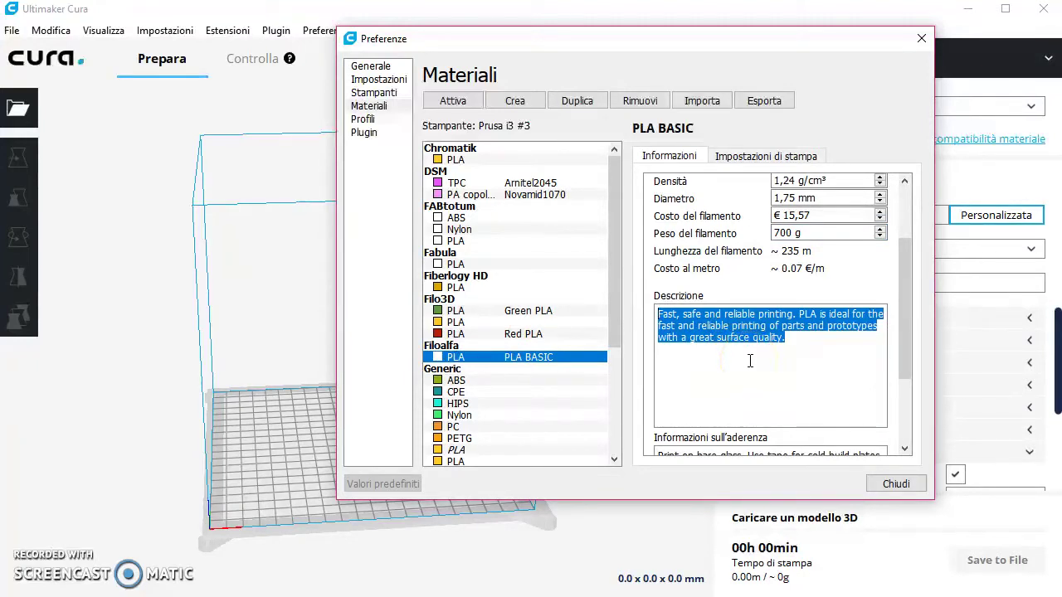
pyautogui.write('PLA norlame, con ca')
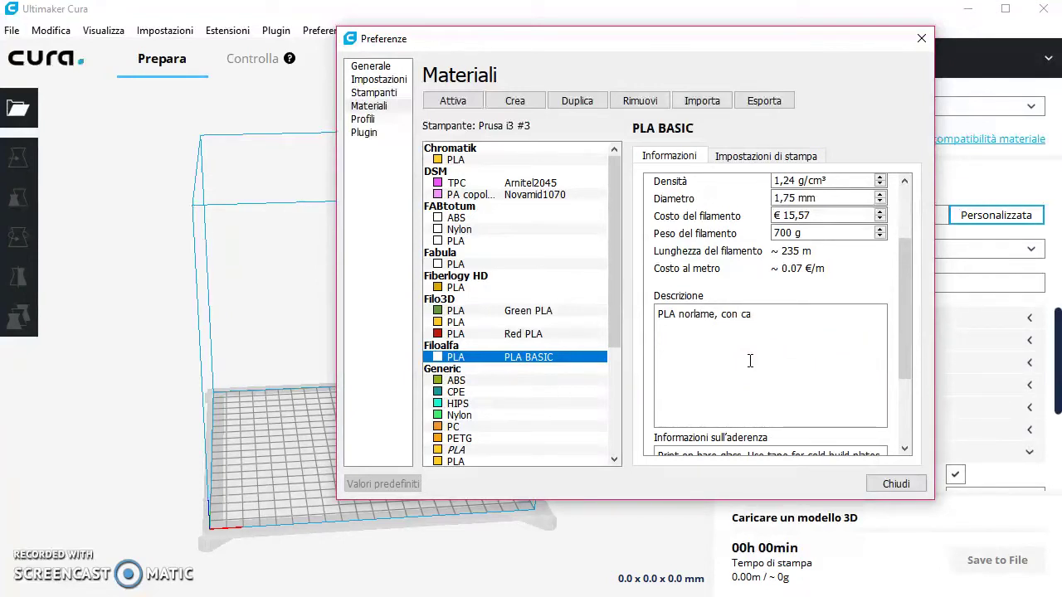
pyautogui.write('rtteristiche termiche e')
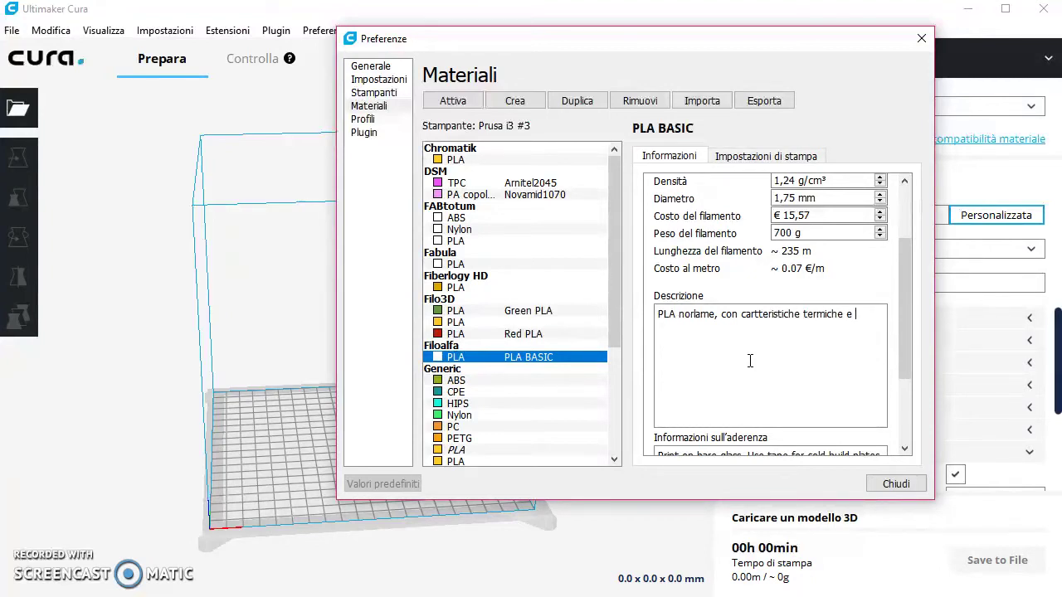
pyautogui.write(' meccaniche base.')
pyautogui.click(739, 372)
pyautogui.click(703, 322)
pyautogui.moveTo(712, 316); pyautogui.dragTo(700, 316)
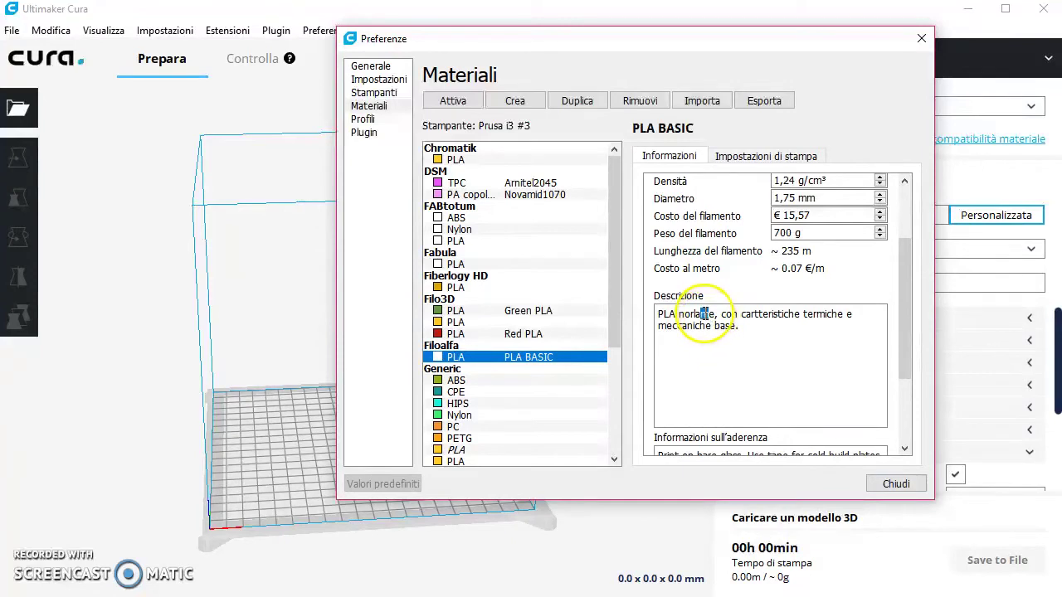
pyautogui.click(697, 318)
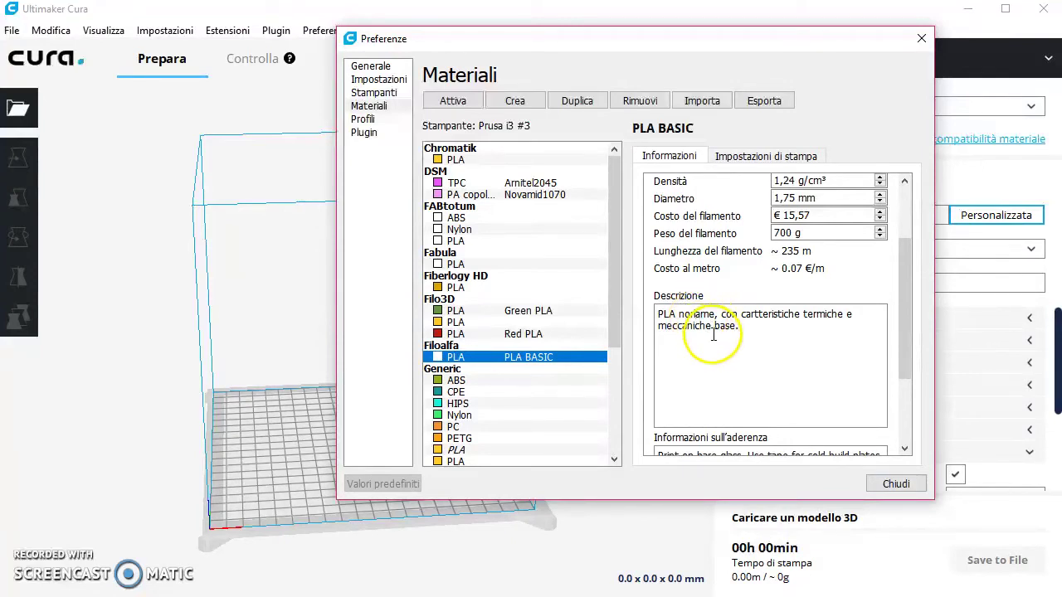
pyautogui.hotkey('ctrl', 'z')
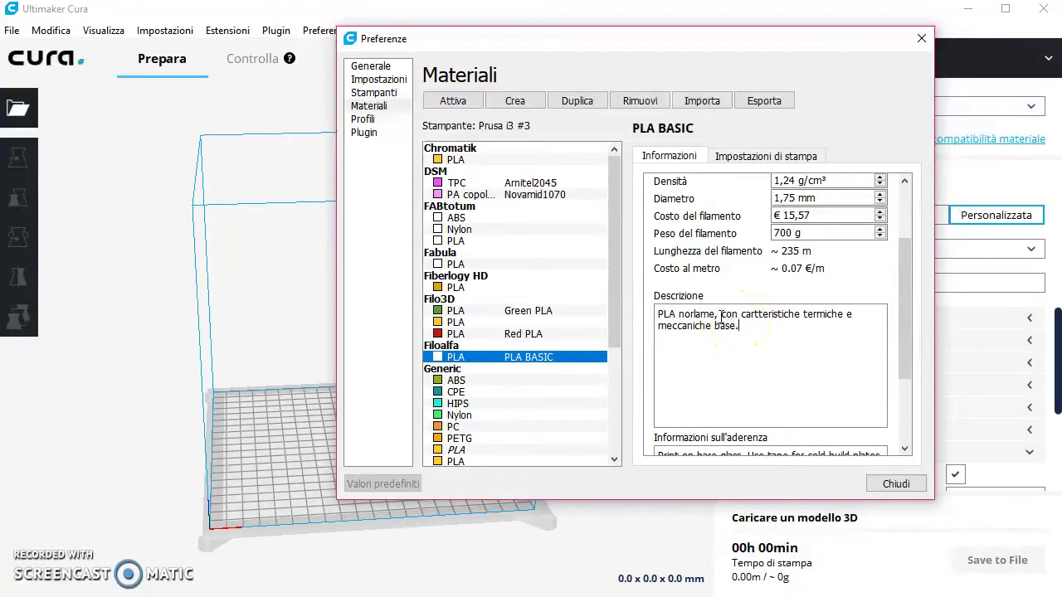
# Correct the misspelled second word of the material description to "normale".
pyautogui.click(730, 322)
pyautogui.click(802, 357)
pyautogui.click(797, 365)
pyautogui.press('BackSpace')
pyautogui.press('BackSpace')
pyautogui.press('BackSpace')
pyautogui.press('BackSpace')
pyautogui.press('BackSpace')
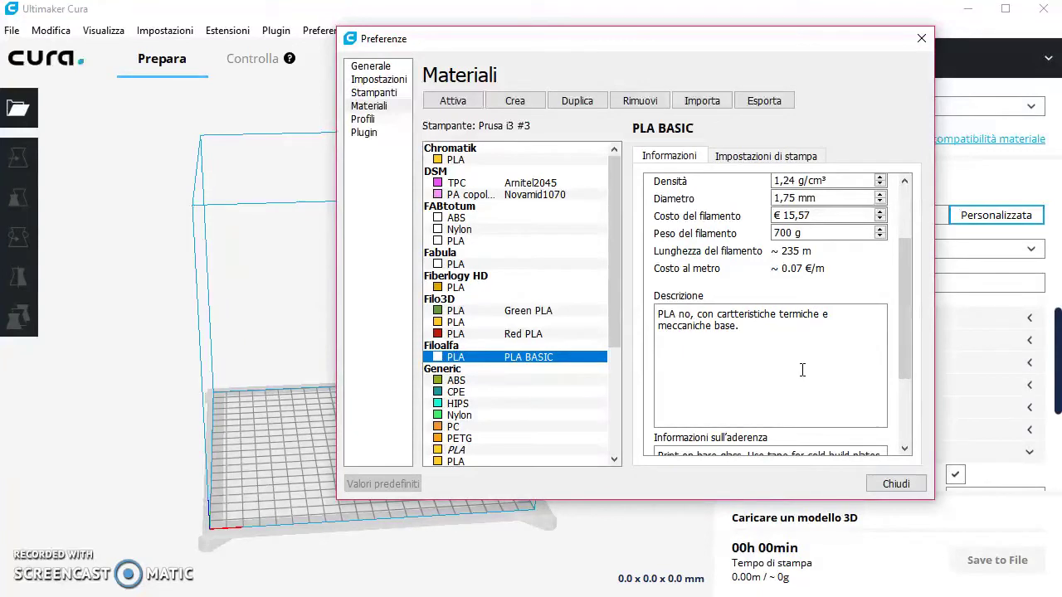
pyautogui.write('rmale')
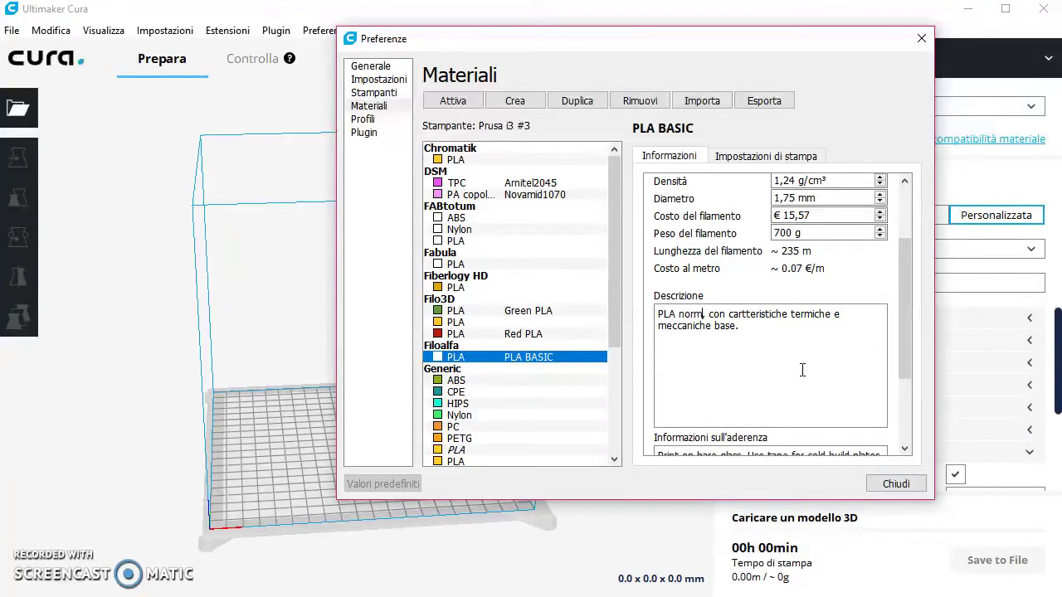
pyautogui.click(801, 366)
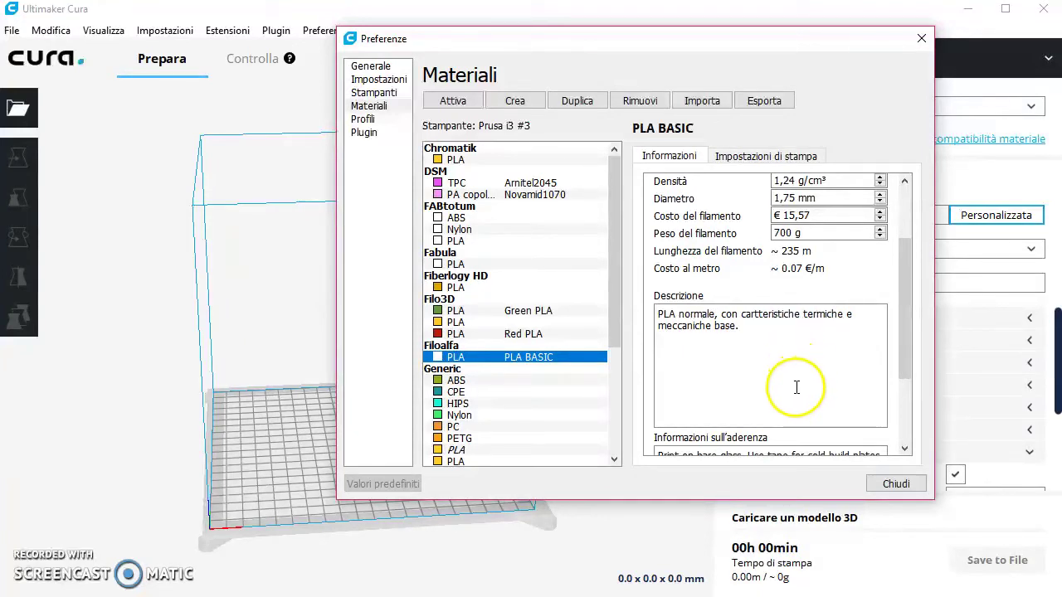
# Replace the adhesion information with "Aderenza buona, piano riscaldato da non usare.".
pyautogui.moveTo(907, 359); pyautogui.dragTo(907, 362)
pyautogui.scroll(-3, 906, 373)
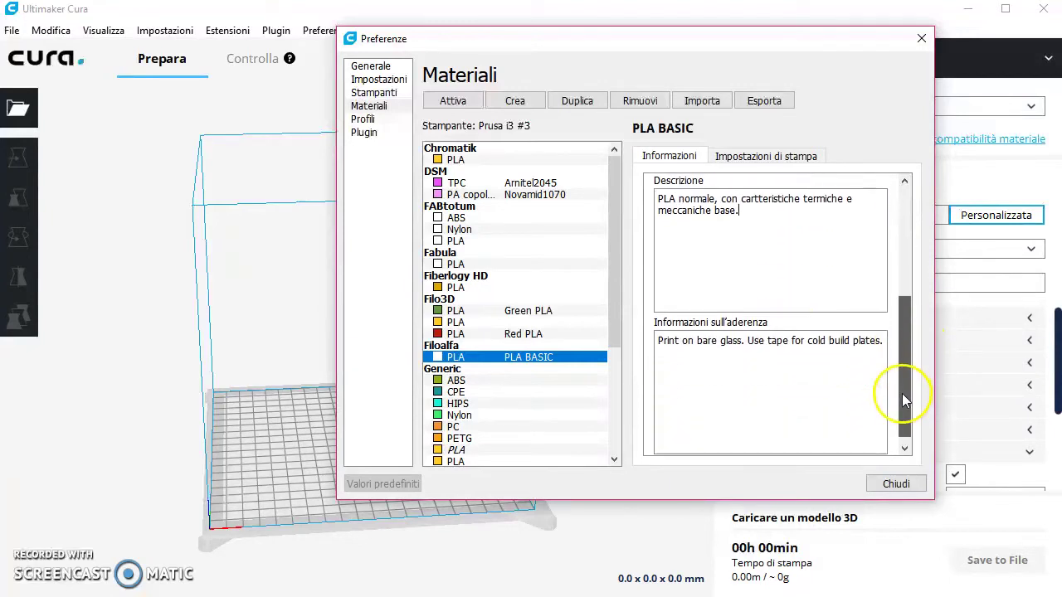
pyautogui.click(697, 337)
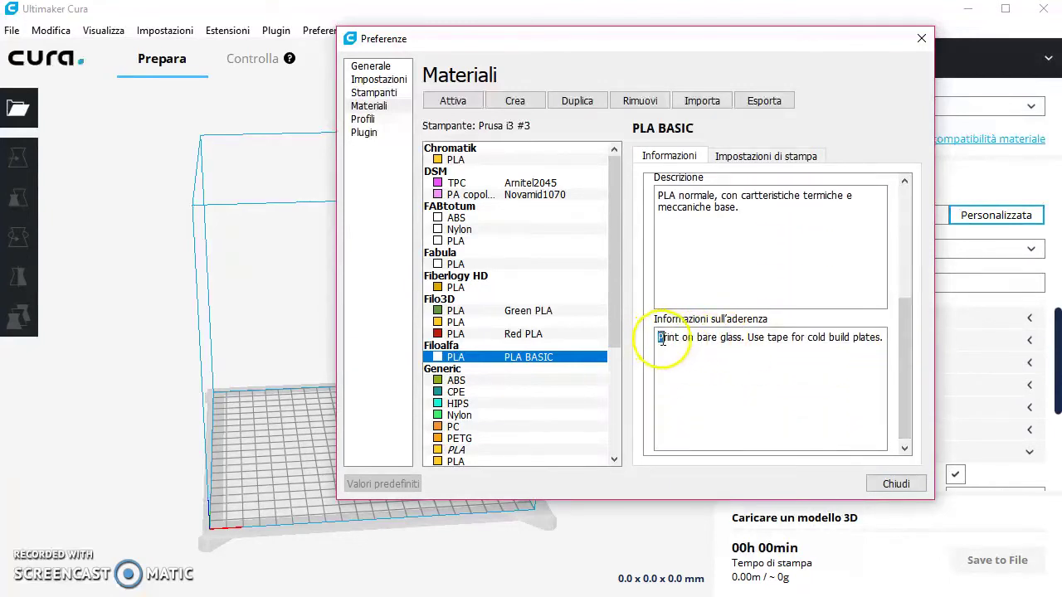
pyautogui.moveTo(663, 337); pyautogui.dragTo(929, 347)
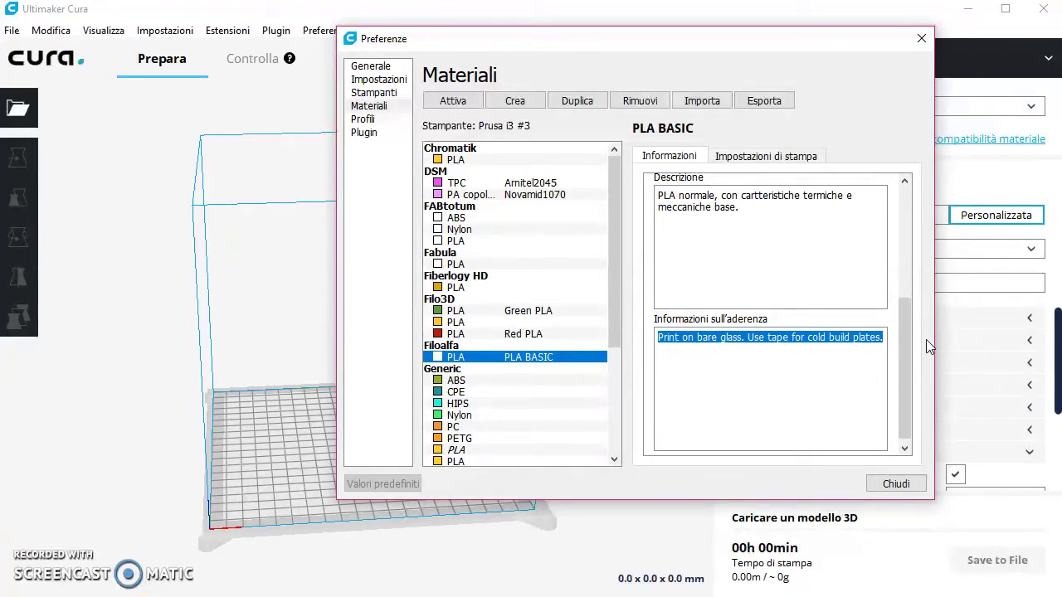
pyautogui.write('Aderenza buona')
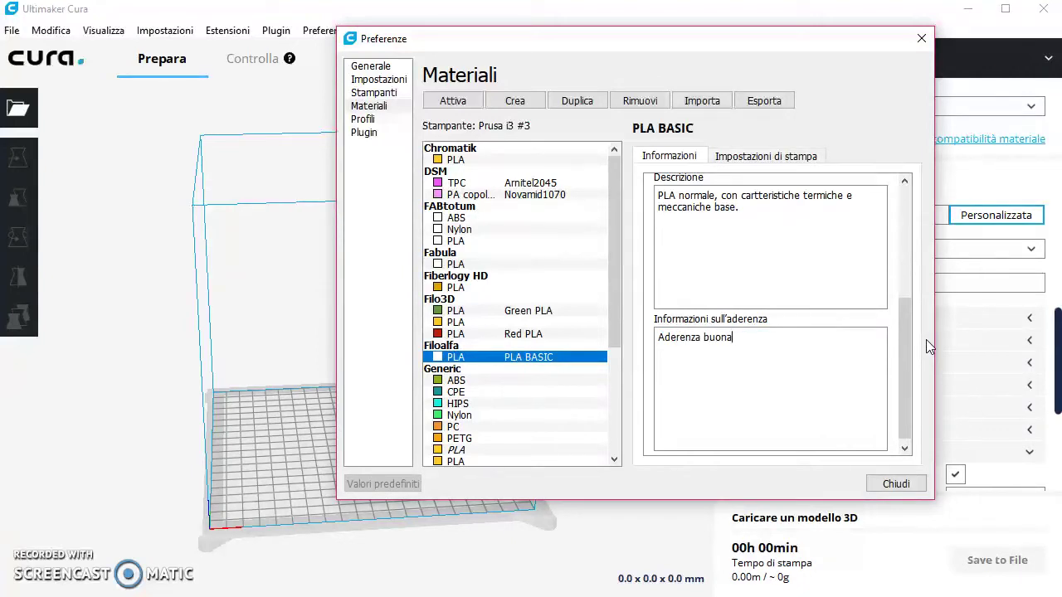
pyautogui.write('piano riscaldato da non usare.')
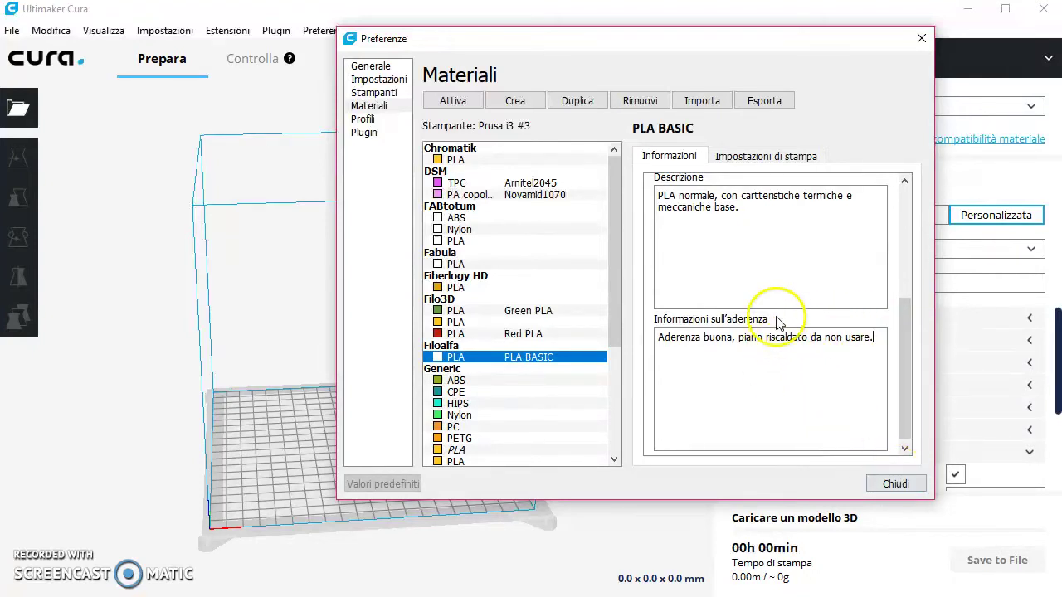
# Set the PLA BASIC material's default printing temperature to 205 °C and its build plate temperature to 0 °C.
pyautogui.click(741, 154)
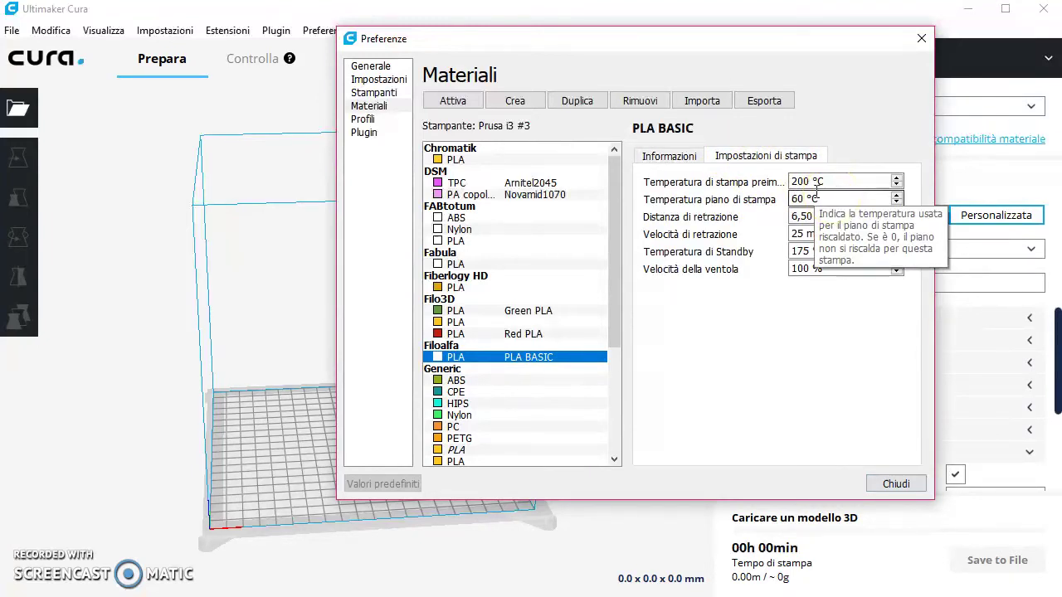
pyautogui.click(855, 182)
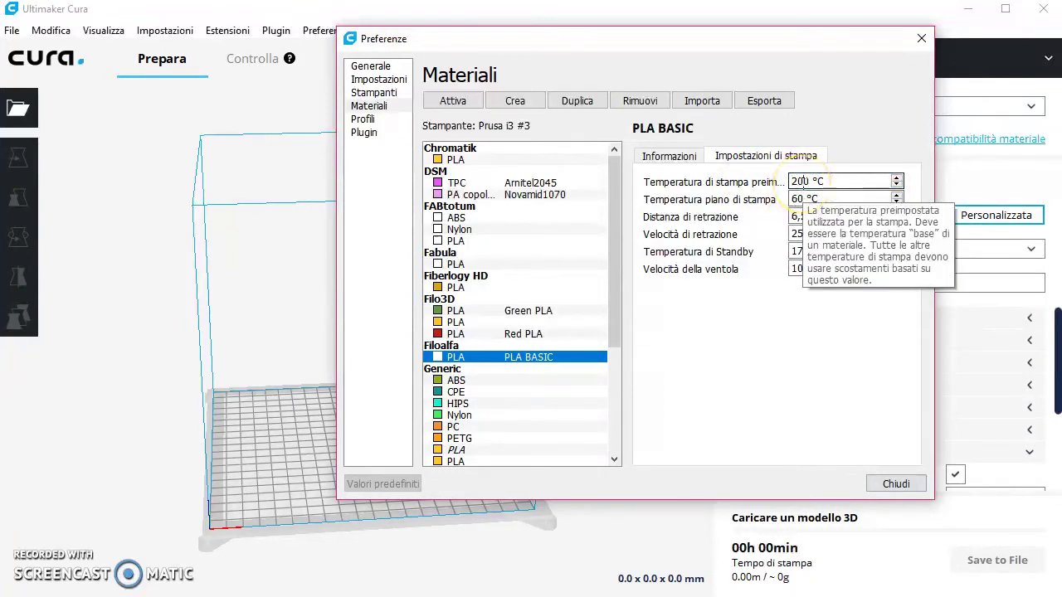
pyautogui.press('BackSpace')
pyautogui.write('5')
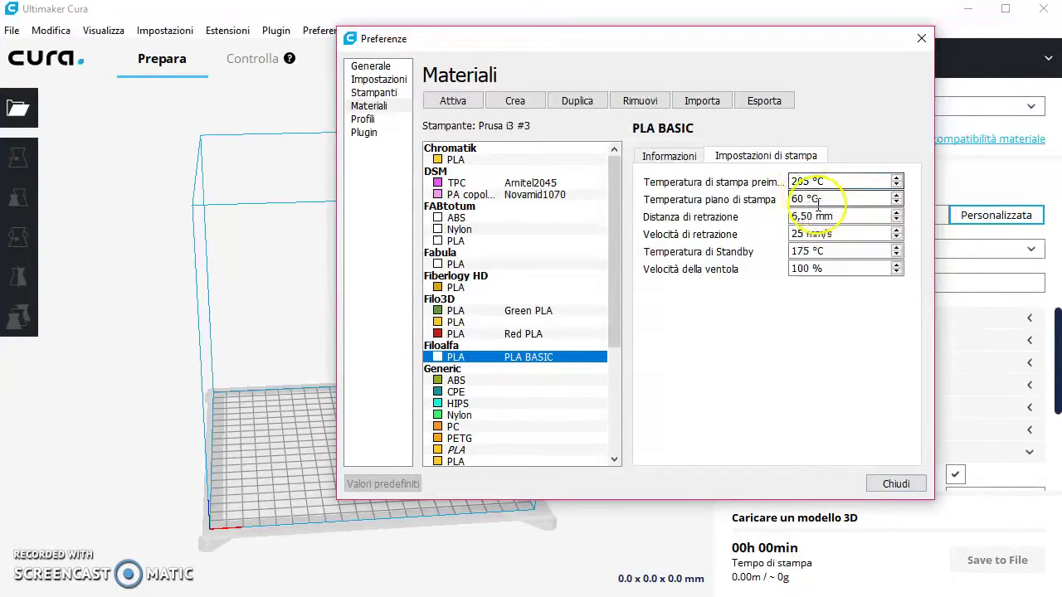
pyautogui.click(792, 199)
pyautogui.press('Delete')
# Set the material's retraction distance to 7 mm and its retraction speed to 35 mm/s.
pyautogui.click(851, 222)
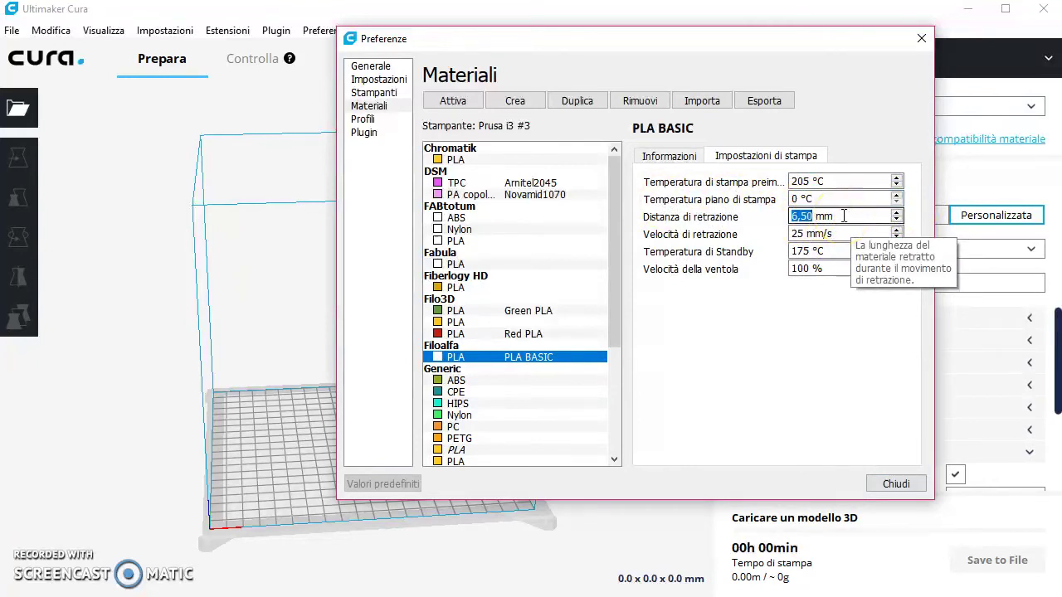
pyautogui.click(806, 199)
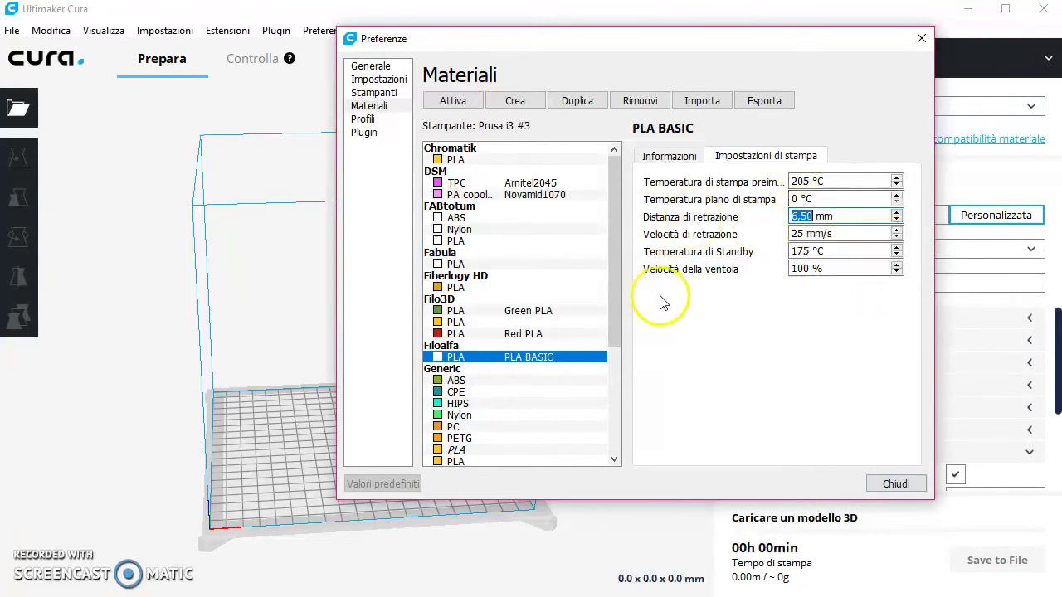
pyautogui.write('7')
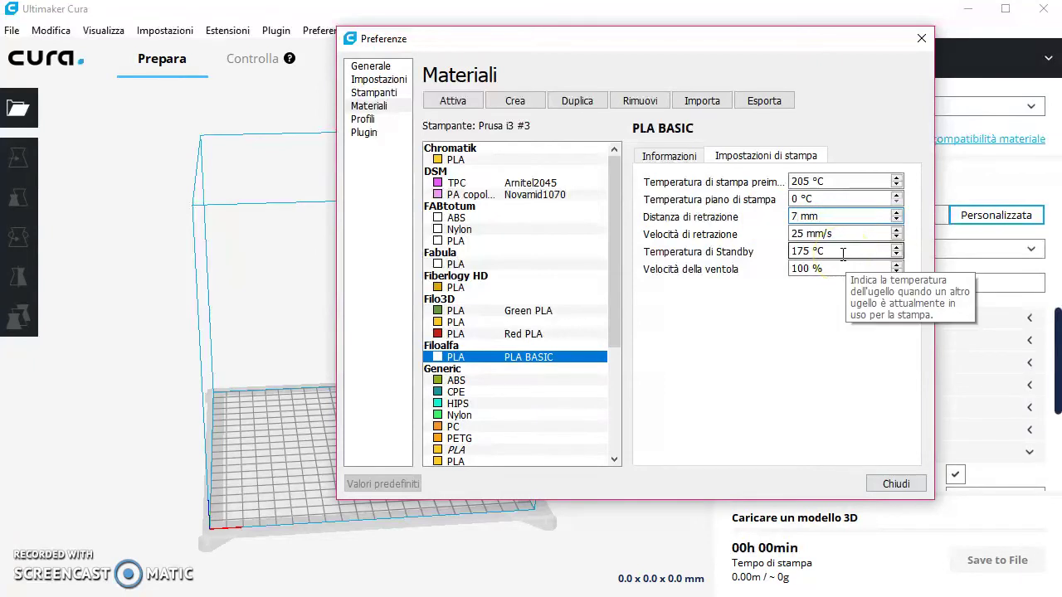
pyautogui.click(795, 233)
pyautogui.press('BackSpace')
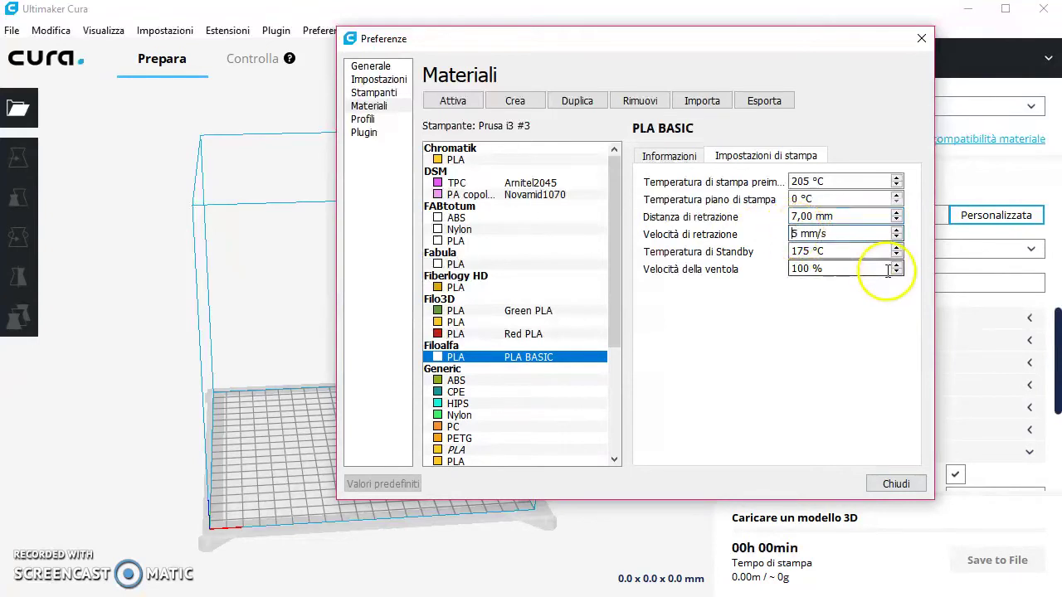
pyautogui.write('3')
pyautogui.press('Tab')
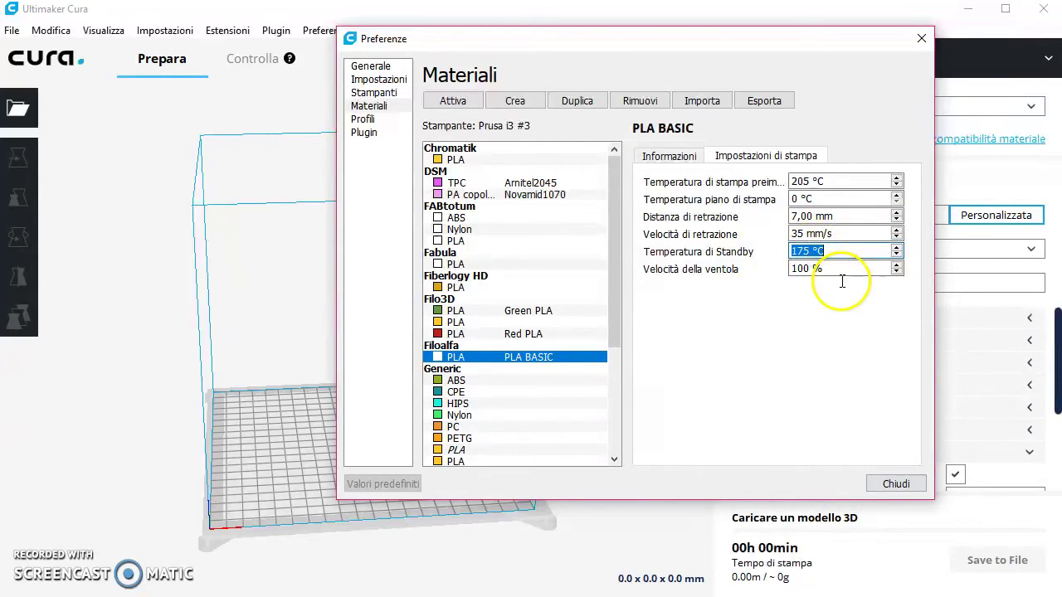
pyautogui.press('Tab')
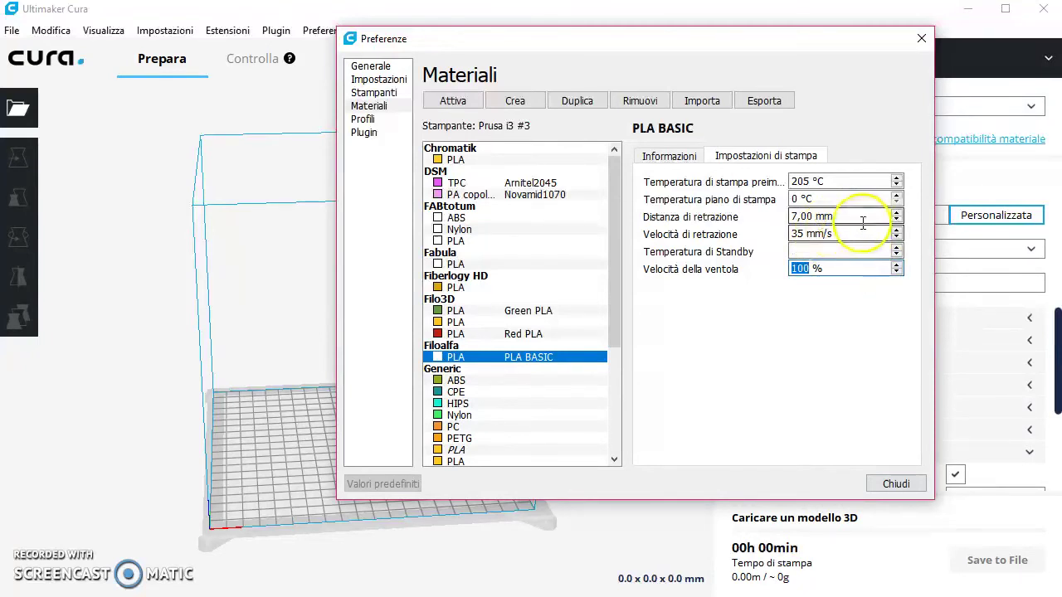
# Examine the PLA BASIC print settings together with its description and adhesion information.
pyautogui.moveTo(858, 218); pyautogui.dragTo(785, 220)
pyautogui.moveTo(832, 267); pyautogui.dragTo(828, 269)
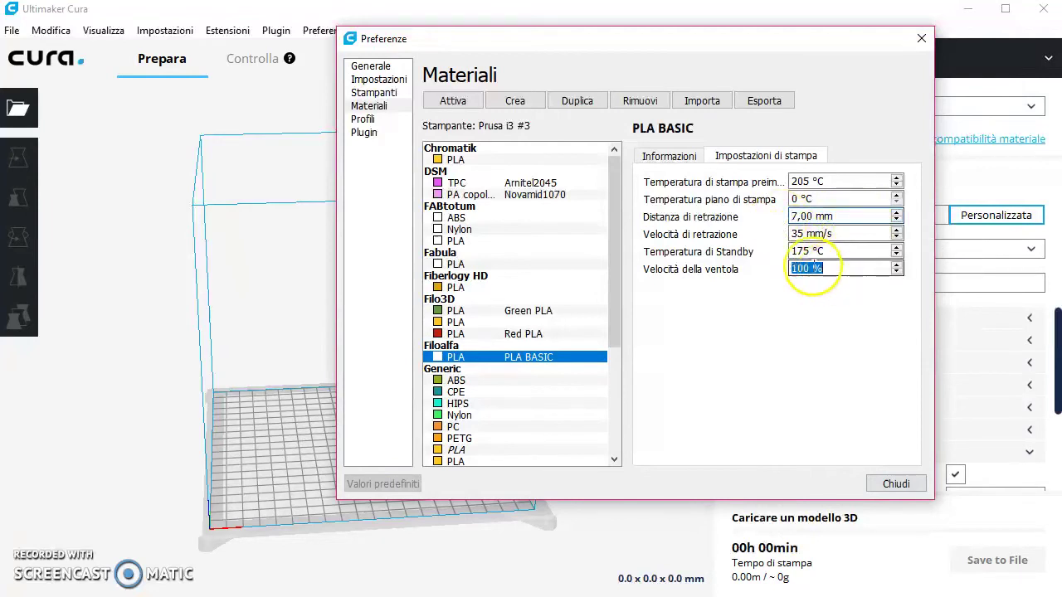
pyautogui.click(795, 216)
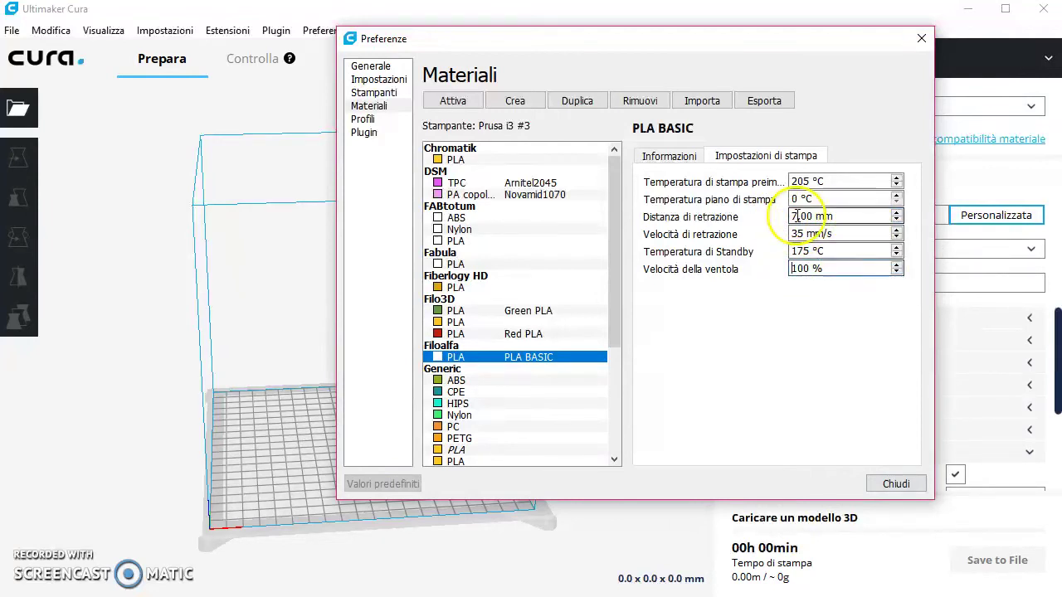
pyautogui.click(830, 268)
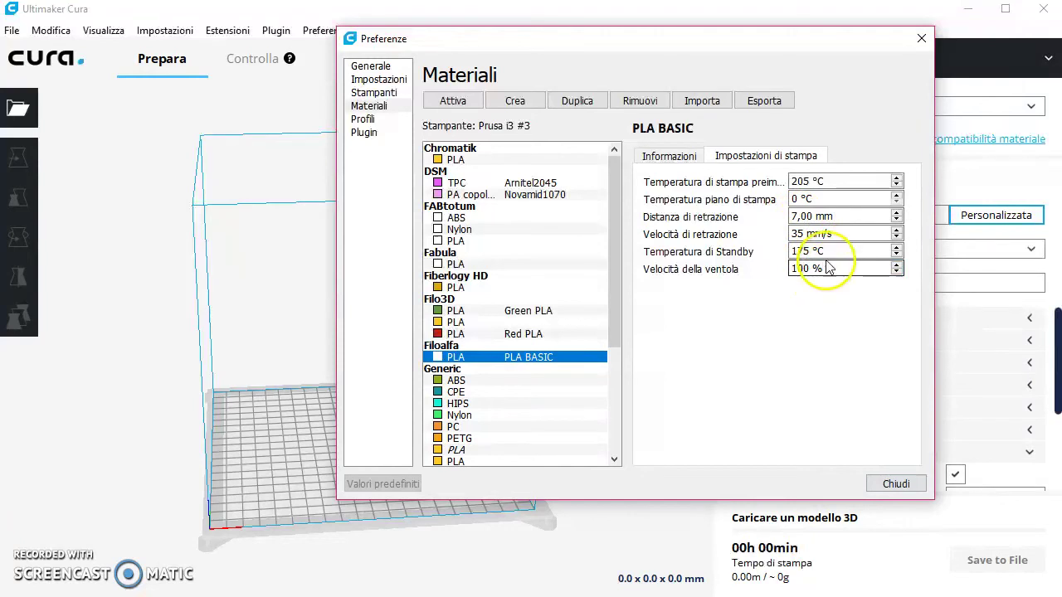
pyautogui.click(672, 158)
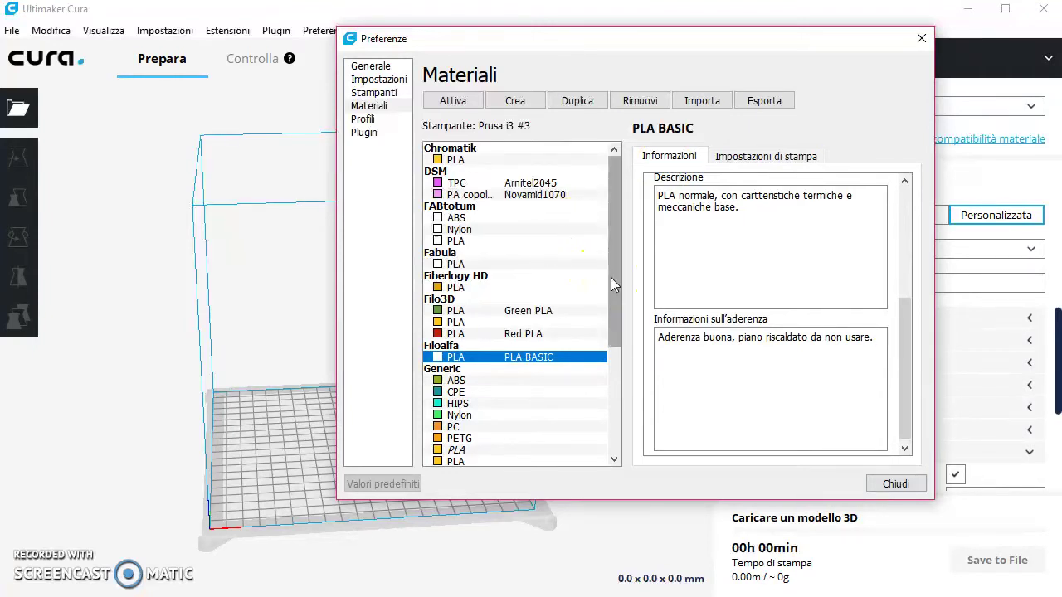
pyautogui.click(608, 305)
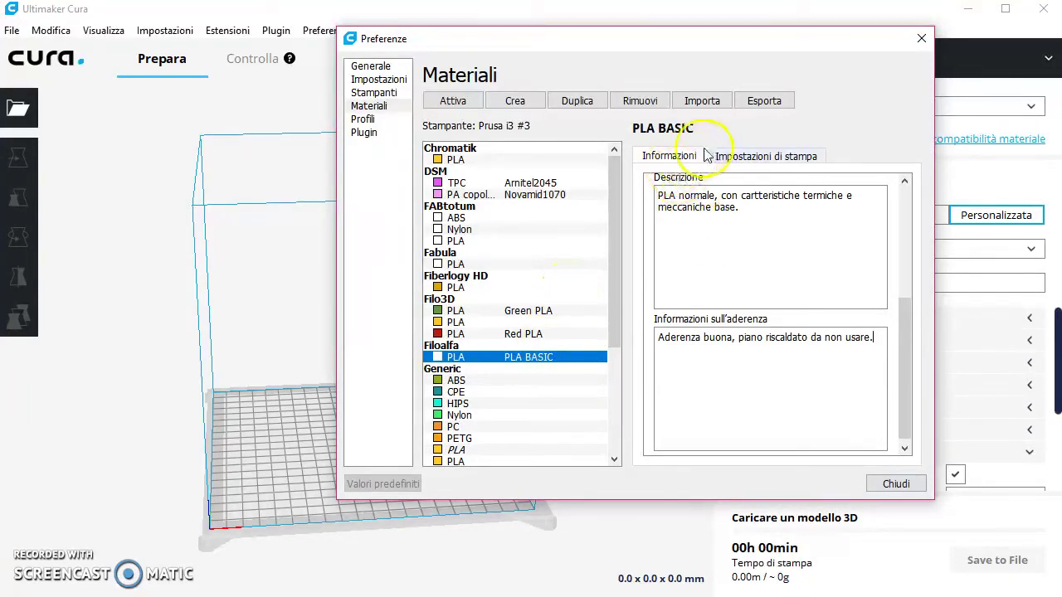
pyautogui.click(734, 156)
pyautogui.click(831, 181)
pyautogui.click(831, 181)
pyautogui.moveTo(888, 180); pyautogui.dragTo(734, 178)
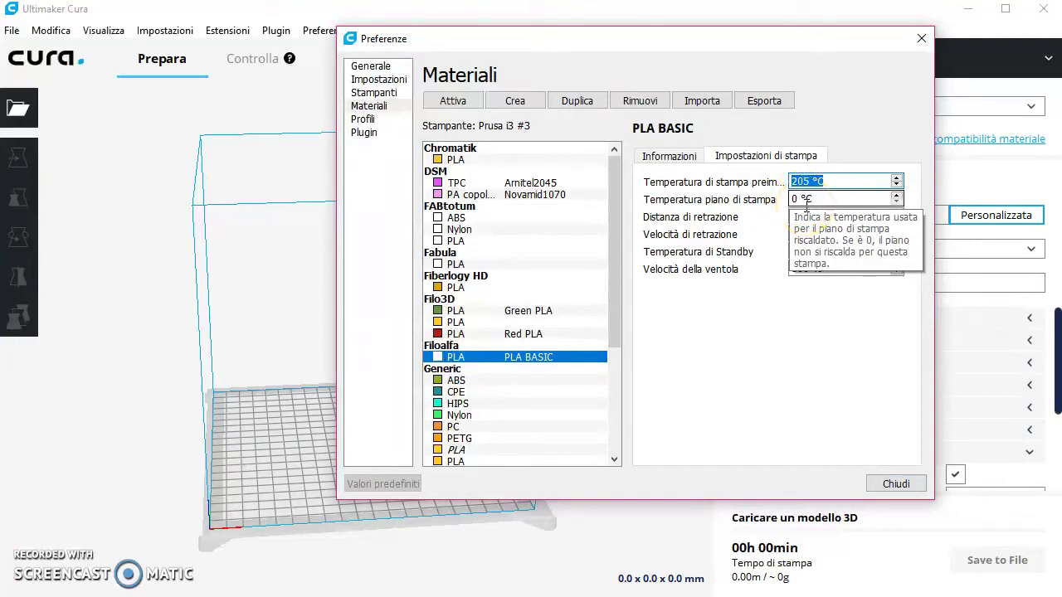
pyautogui.click(839, 181)
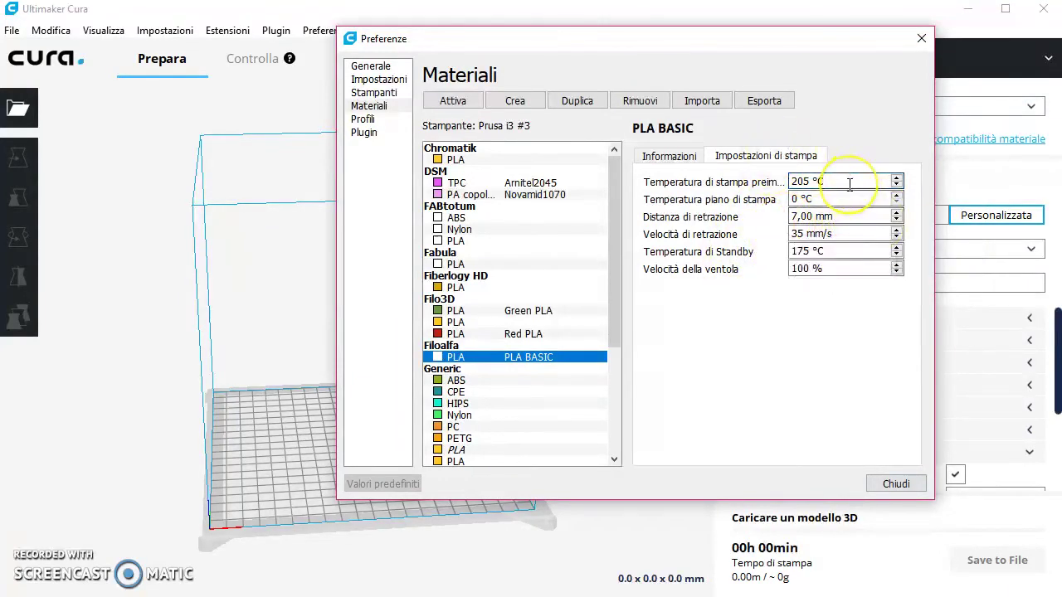
# Lower the default printing temperature to 201 °C and raise it back to 205 °C.
pyautogui.click(896, 185)
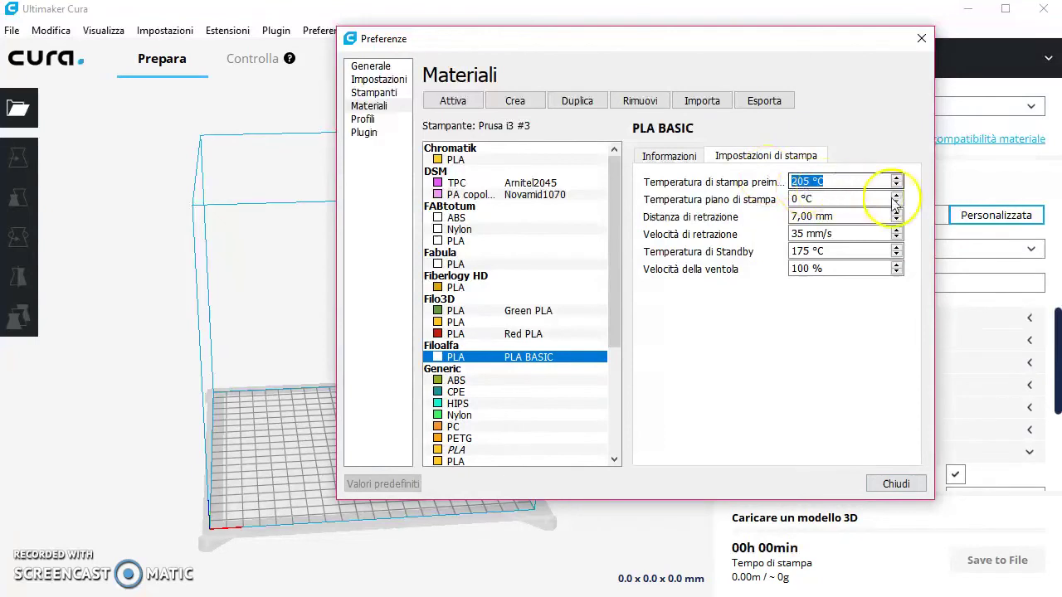
pyautogui.click(898, 187)
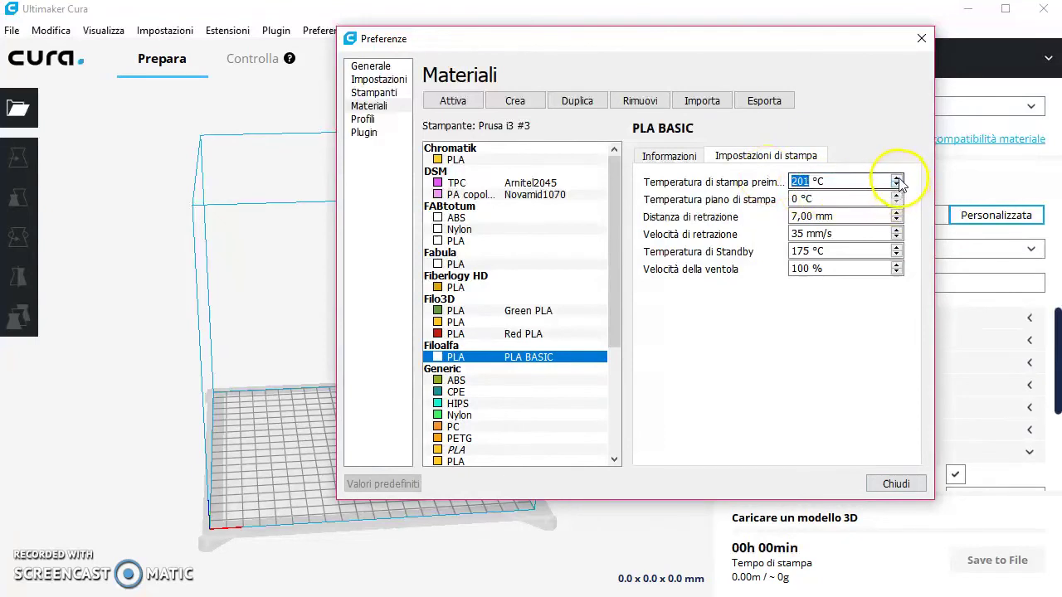
pyautogui.click(897, 178)
pyautogui.click(896, 178)
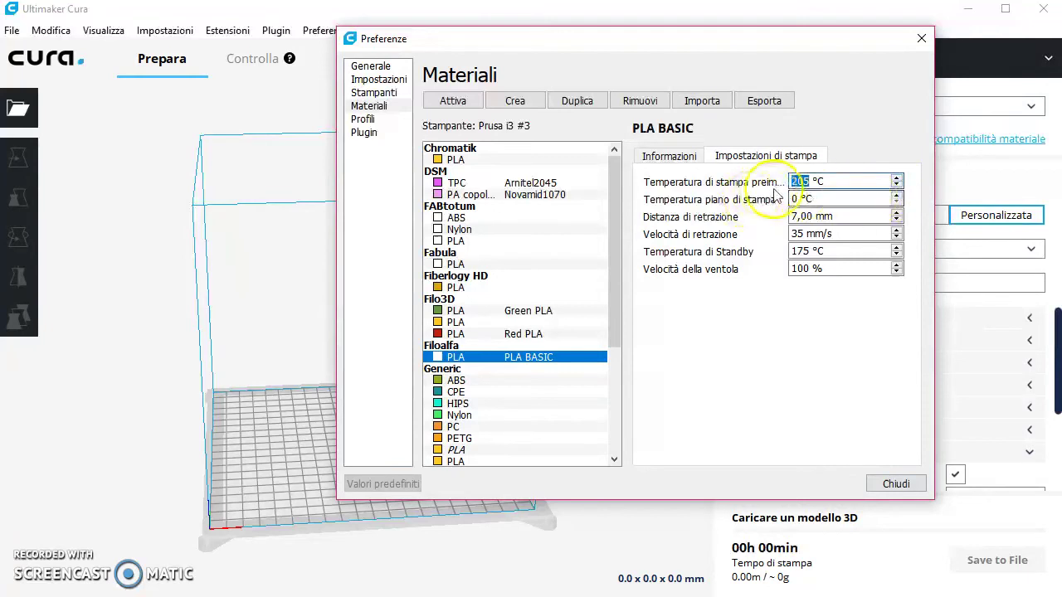
pyautogui.moveTo(825, 184)
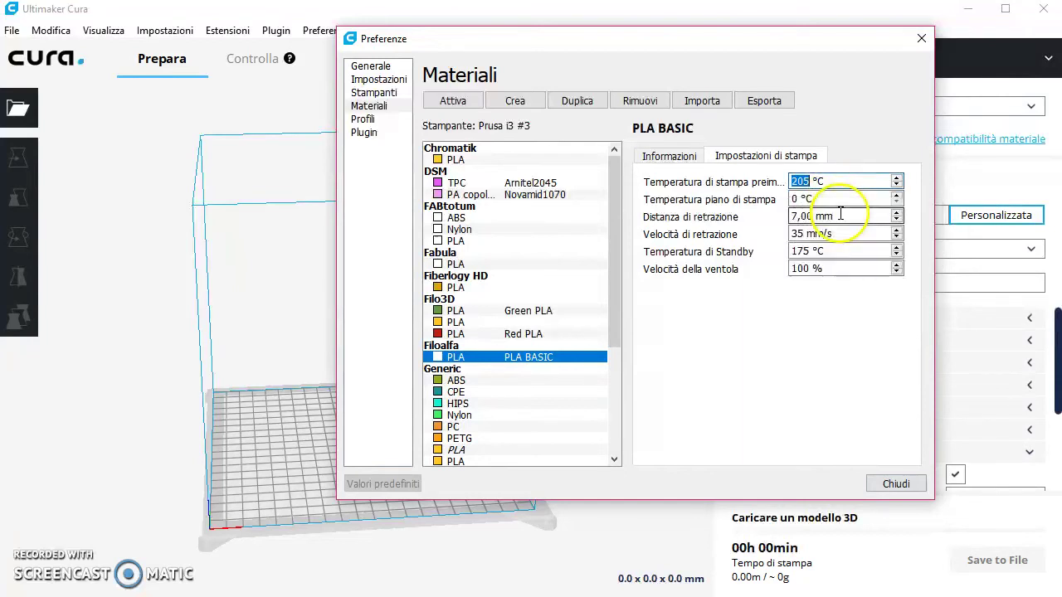
pyautogui.moveTo(853, 233)
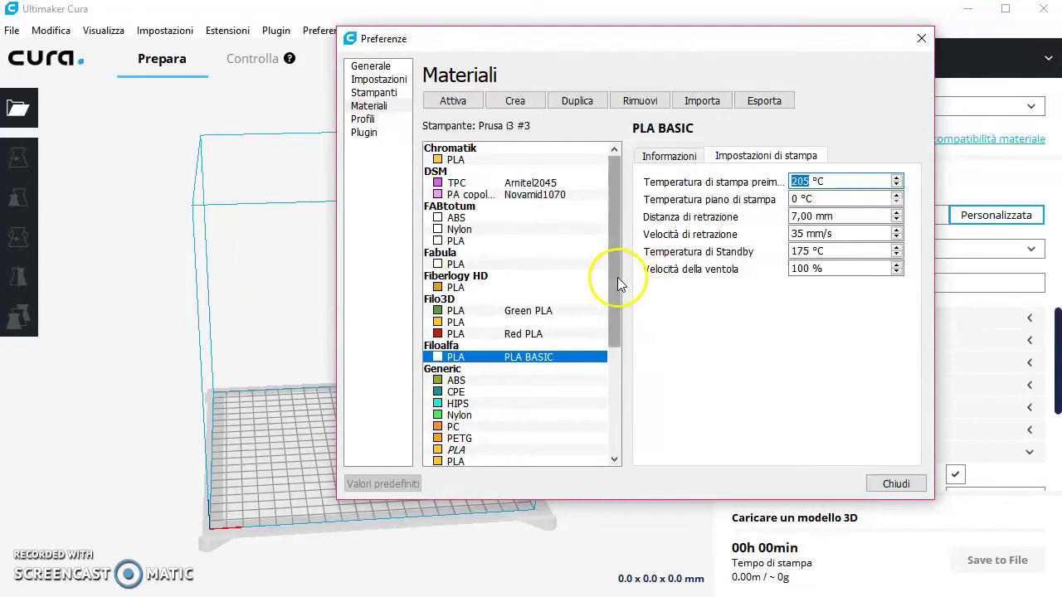
pyautogui.moveTo(617, 282)
pyautogui.mouseDown()
pyautogui.moveTo(621, 292)
pyautogui.moveTo(623, 265)
pyautogui.mouseUp()
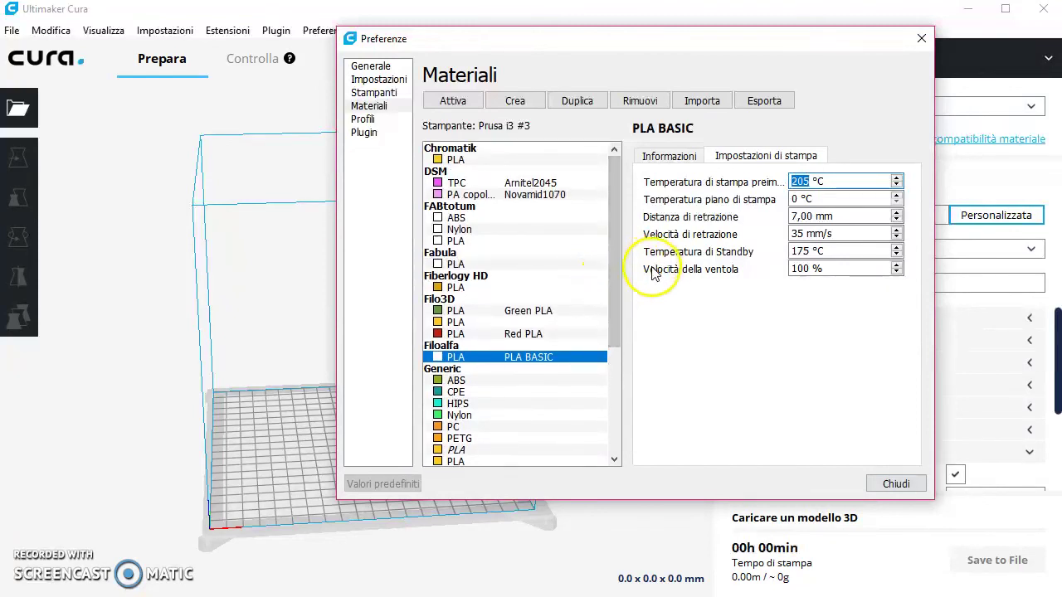
pyautogui.moveTo(645, 271)
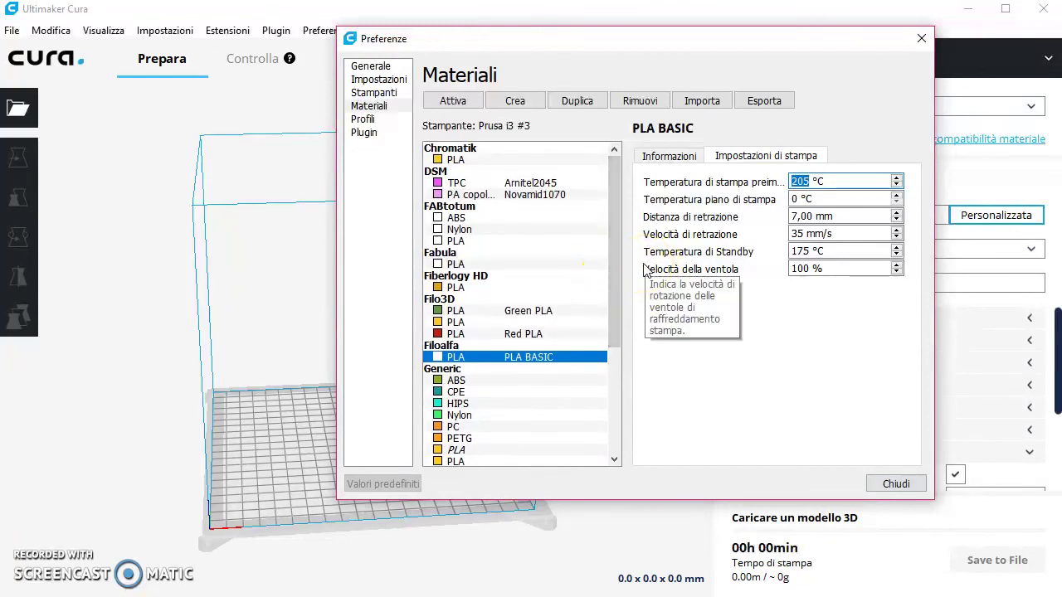